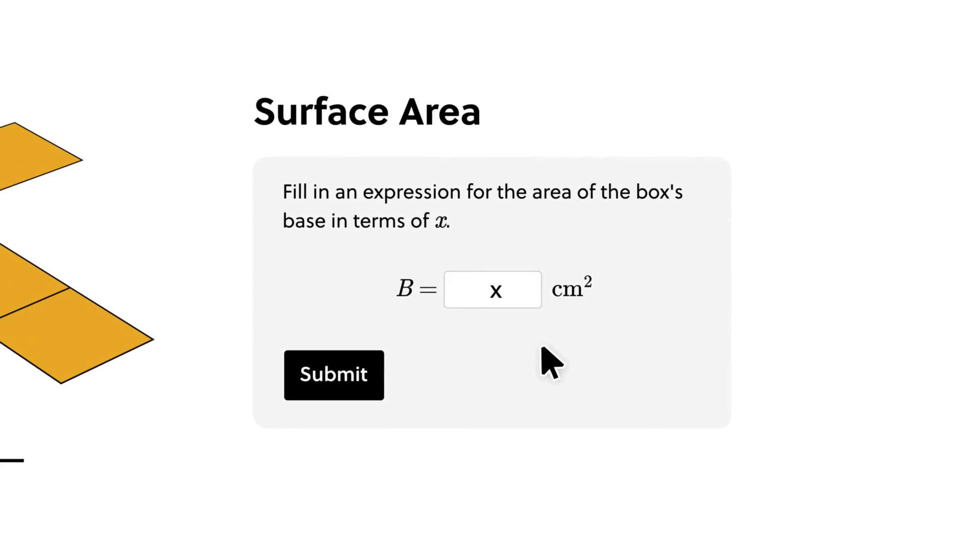
Submit the expression for the box's base area and the line fitted through the three points
{"action": "left_click", "coordinate": [355, 381]}
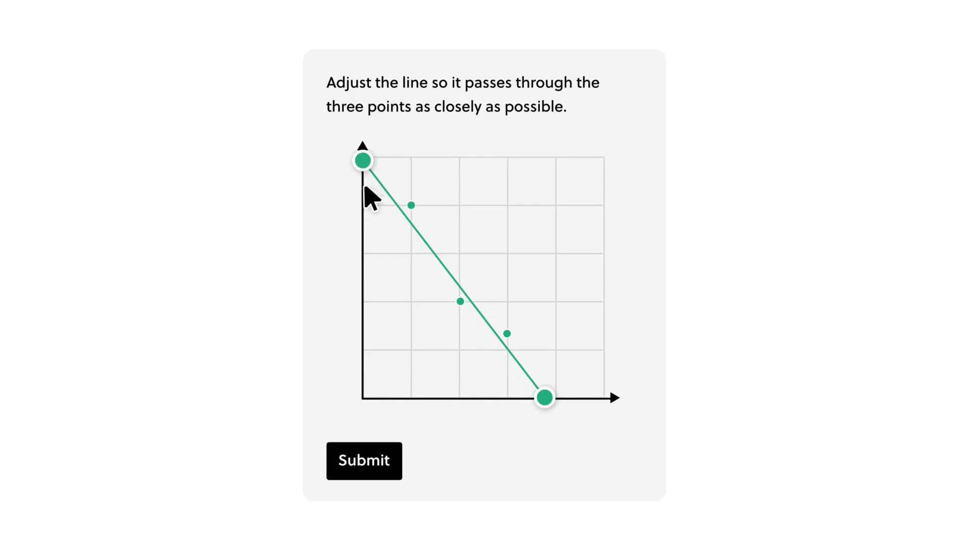
{"action": "left_click", "coordinate": [379, 455]}
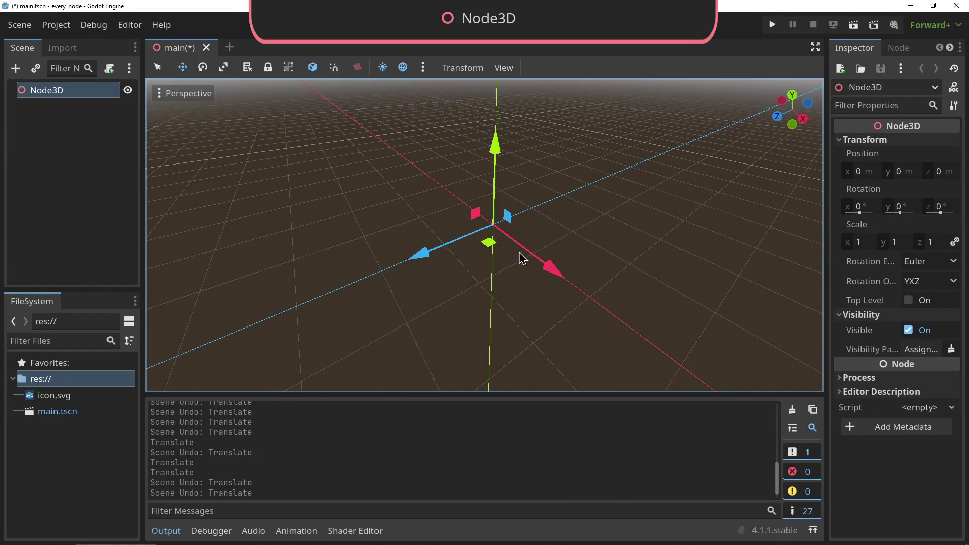
Rotate the Node3D about -40° around X and reposition it in the viewport, including along its local X axis
{"action": "left_click_drag", "start_coordinate": [486, 248], "coordinate": [542, 257]}
{"action": "key", "text": "e"}
{"action": "key", "text": "w"}
{"action": "left_click_drag", "start_coordinate": [555, 214], "coordinate": [596, 177]}
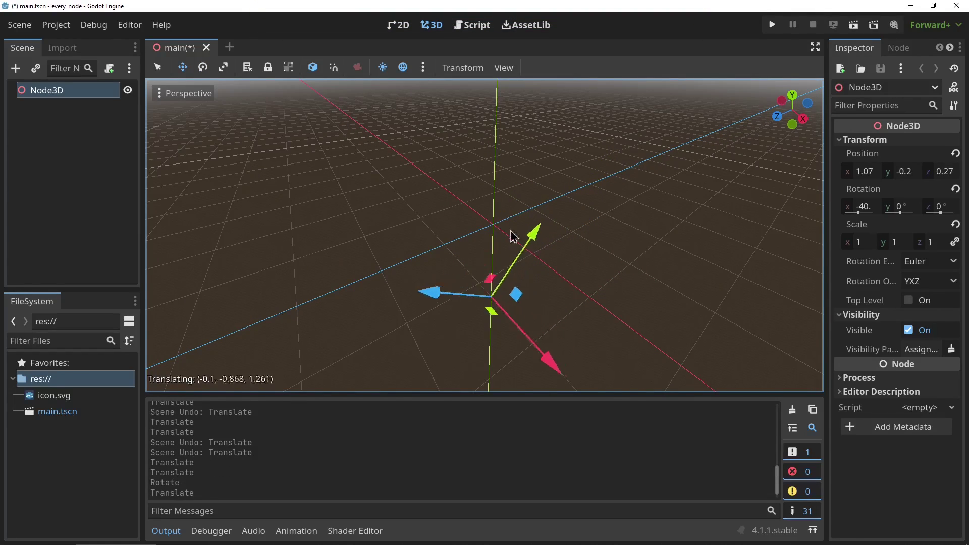
{"action": "left_click_drag", "start_coordinate": [513, 236], "coordinate": [552, 177]}
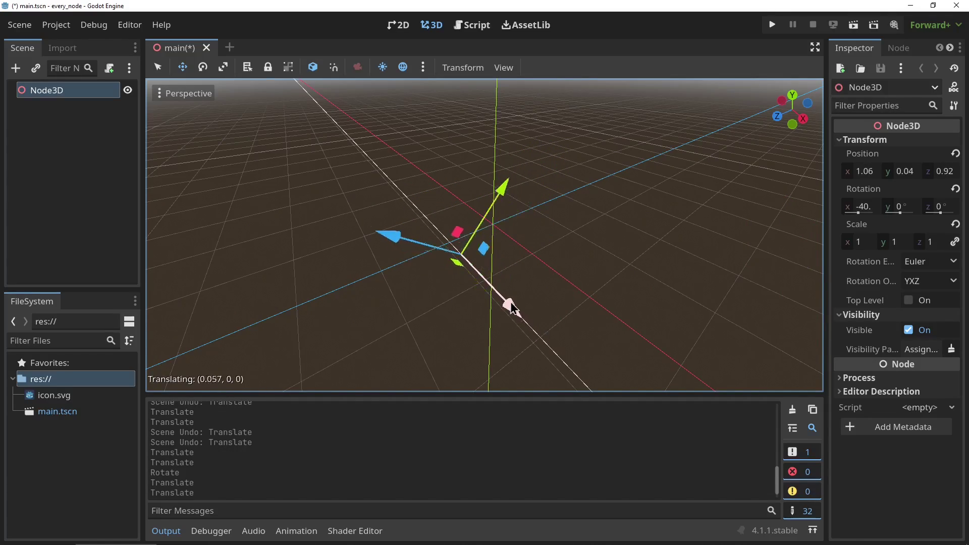
{"action": "left_click_drag", "start_coordinate": [512, 307], "coordinate": [444, 242]}
{"action": "middle_click_drag", "start_coordinate": [444, 242], "coordinate": [604, 271]}
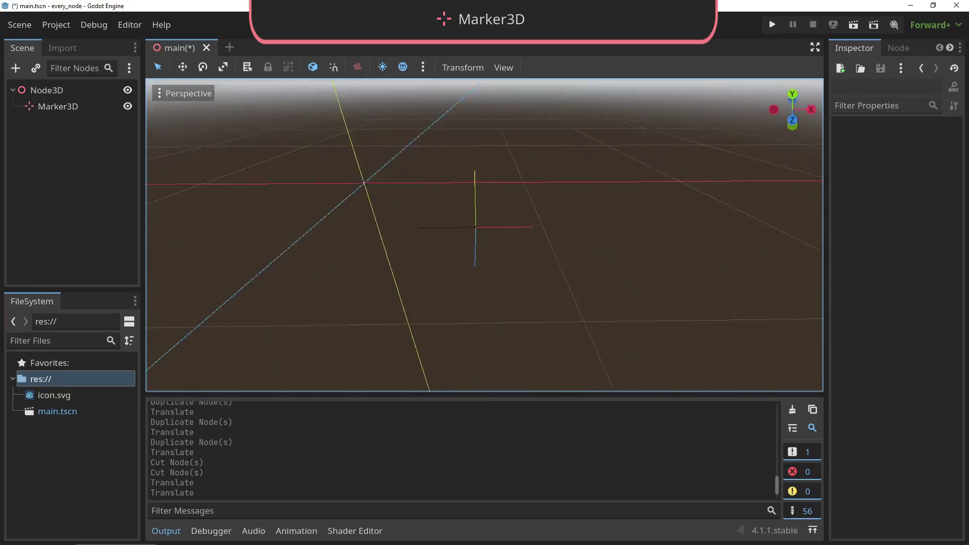
Rotate the Marker3D about its X axis, then select the parent Node3D and inspect the marker's axis cross
{"action": "middle_click_drag", "start_coordinate": [485, 234], "coordinate": [625, 240]}
{"action": "left_click", "coordinate": [92, 111]}
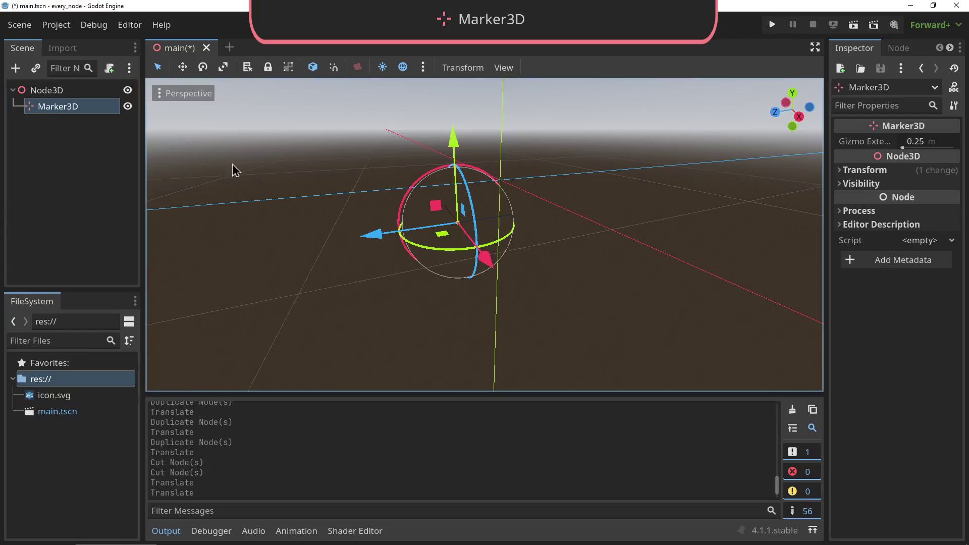
{"action": "key", "text": "e"}
{"action": "left_click_drag", "start_coordinate": [417, 190], "coordinate": [222, 174]}
{"action": "left_click", "coordinate": [47, 90]}
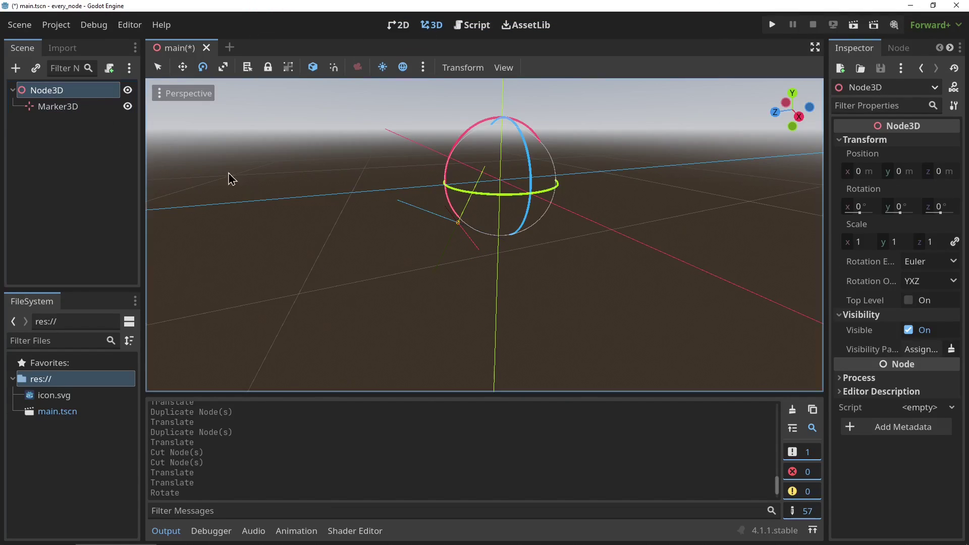
{"action": "middle_click_drag", "start_coordinate": [485, 235], "coordinate": [545, 192]}
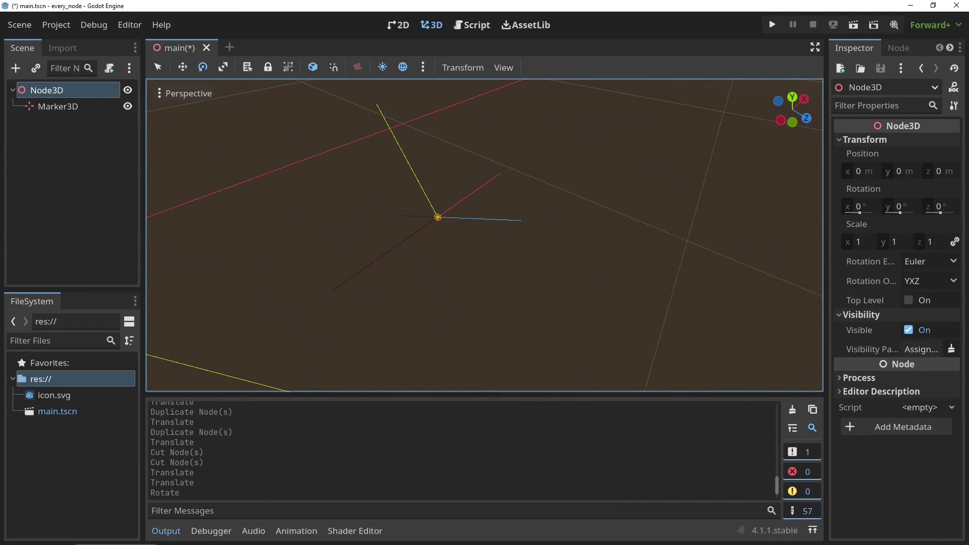
{"action": "middle_click_drag", "start_coordinate": [485, 235], "coordinate": [535, 229]}
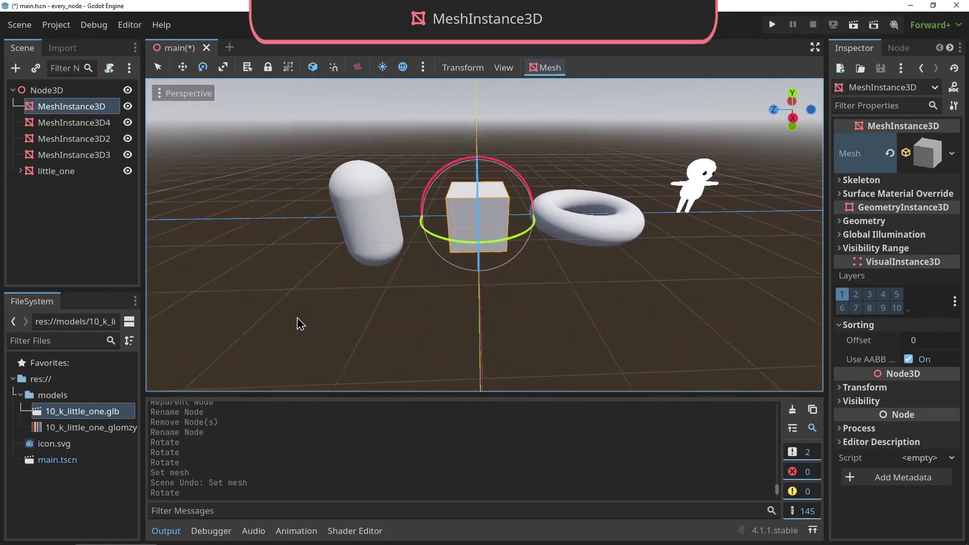
Clear the capsule mesh of MeshInstance3D2 and assign it a new CylinderMesh
{"action": "middle_click_drag", "start_coordinate": [301, 323], "coordinate": [324, 281]}
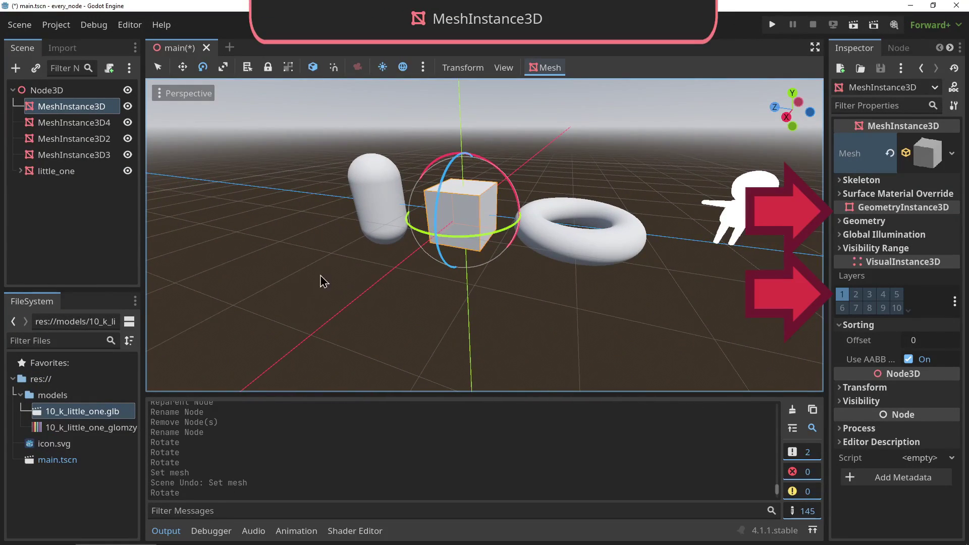
{"action": "left_click", "coordinate": [366, 212]}
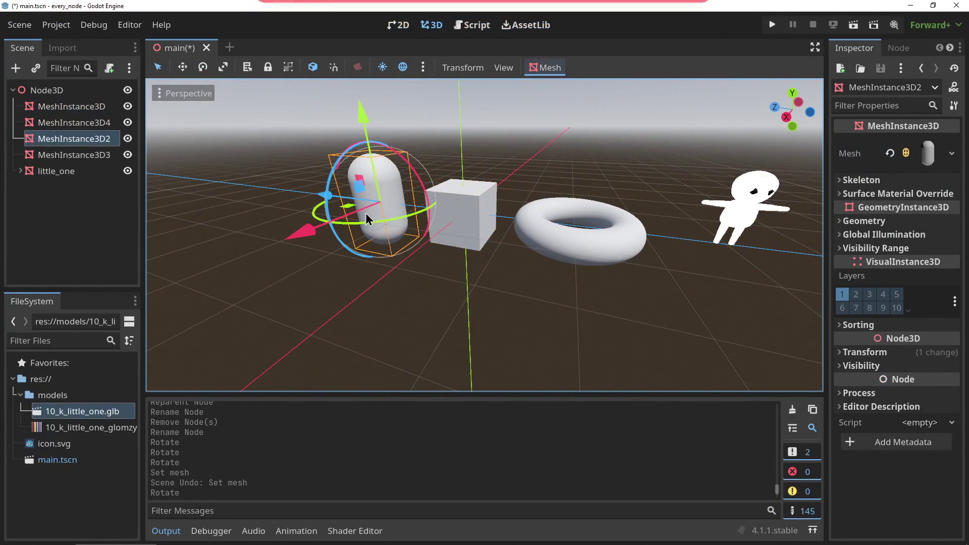
{"action": "left_click", "coordinate": [890, 153]}
{"action": "left_click", "coordinate": [917, 142]}
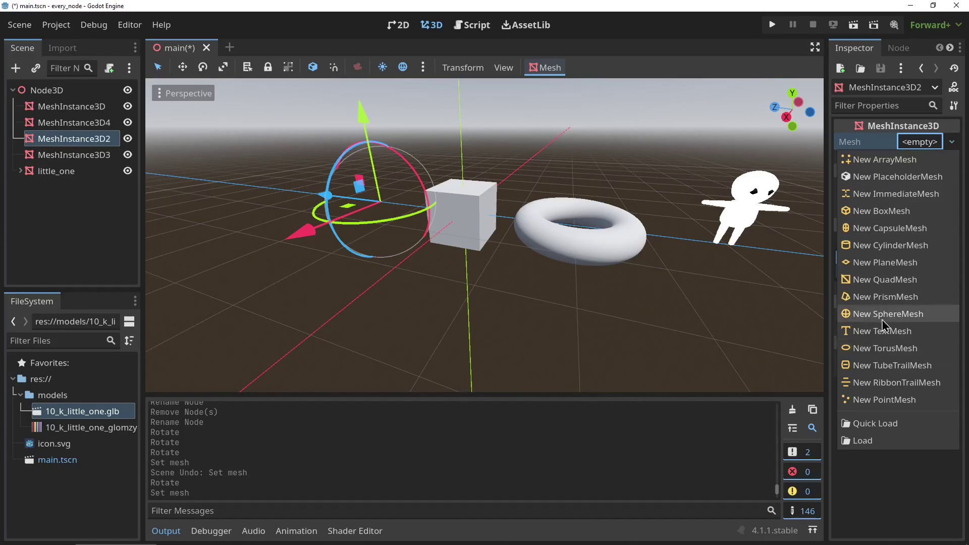
{"action": "left_click", "coordinate": [864, 245]}
{"action": "middle_click_drag", "start_coordinate": [727, 285], "coordinate": [526, 287], "text": "shift"}
{"action": "scroll", "coordinate": [579, 283], "scroll_direction": "up", "scroll_amount": 3}
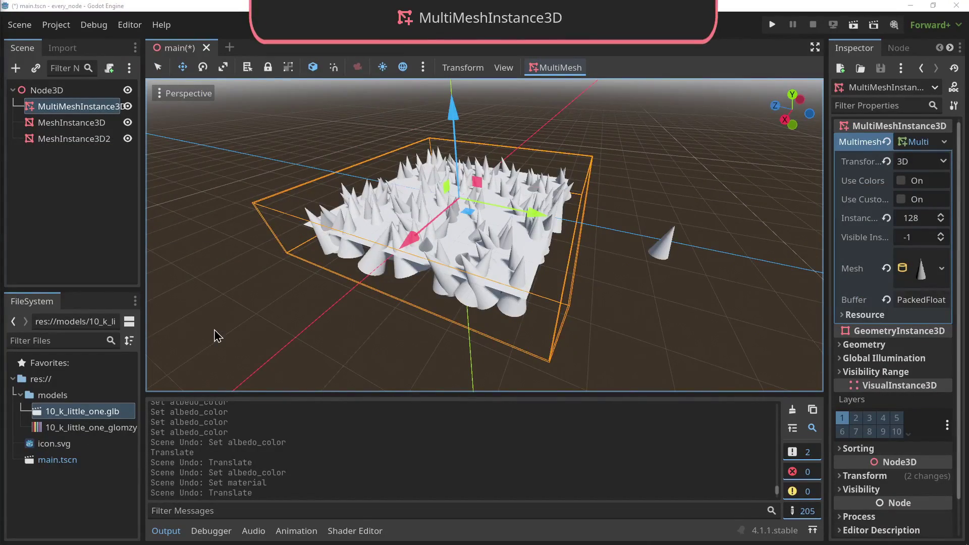
Populate the MultiMesh on the surface of MeshInstance3D with MeshInstance3D2 as source, using scale 0.01 and amount 1280
{"action": "scroll", "coordinate": [222, 333], "scroll_direction": "down", "scroll_amount": 3}
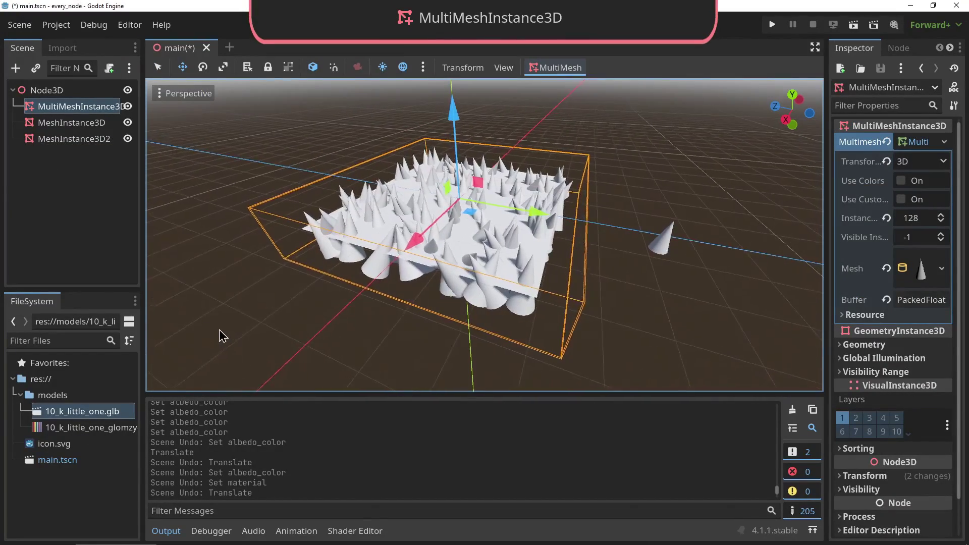
{"action": "mouse_move", "coordinate": [232, 336]}
{"action": "middle_mouse_down"}
{"action": "mouse_move", "coordinate": [302, 335]}
{"action": "mouse_move", "coordinate": [214, 334]}
{"action": "middle_mouse_up"}
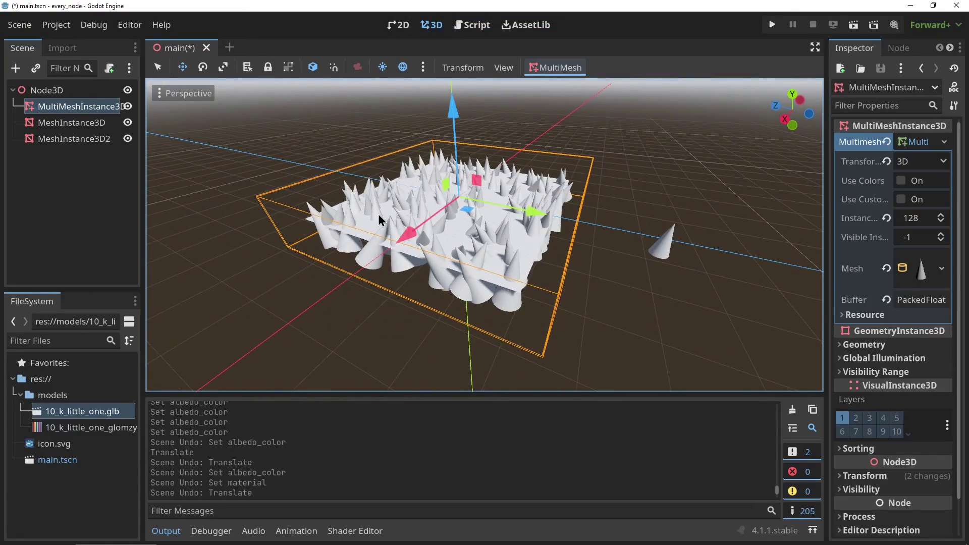
{"action": "left_click", "coordinate": [536, 87]}
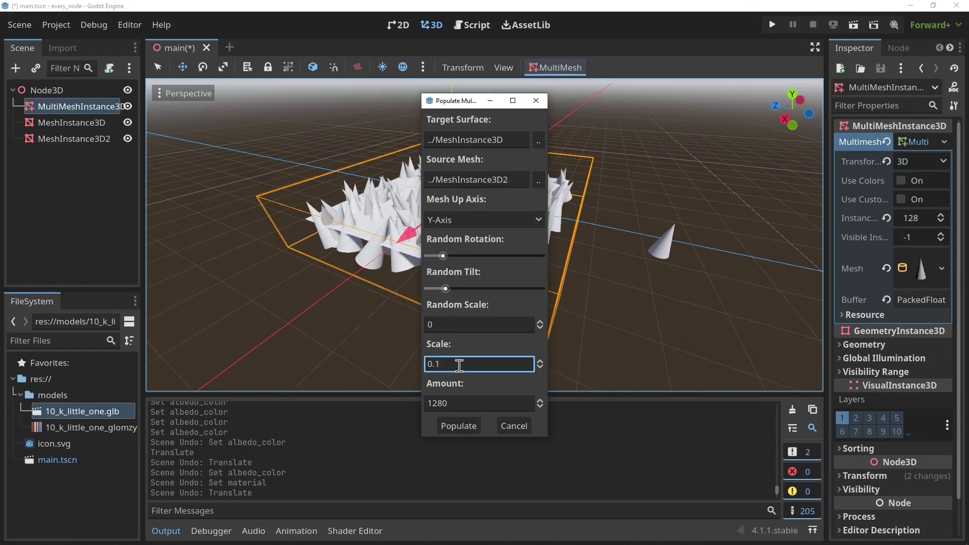
{"action": "left_click", "coordinate": [458, 426]}
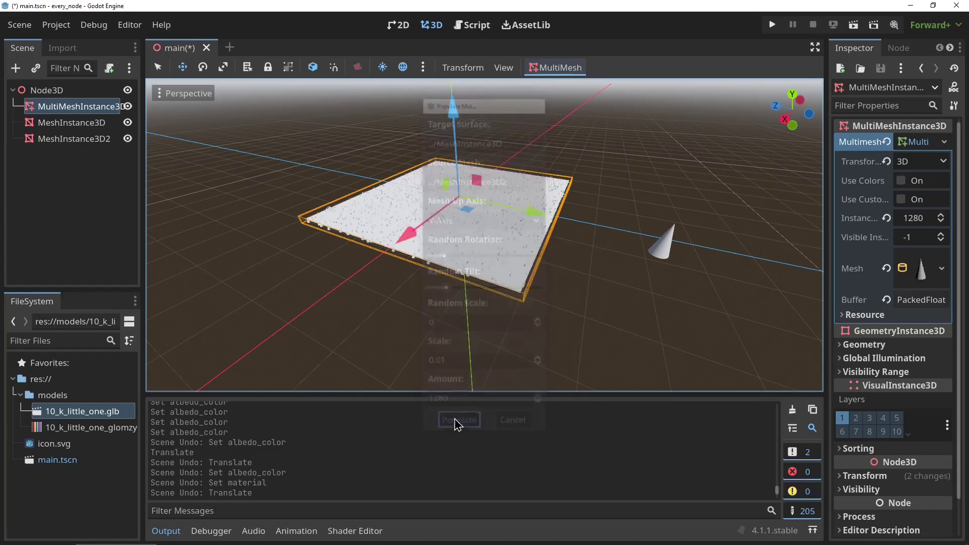
{"action": "scroll", "coordinate": [423, 294], "scroll_direction": "up", "scroll_amount": 8}
{"action": "middle_click_drag", "start_coordinate": [443, 298], "coordinate": [445, 309]}
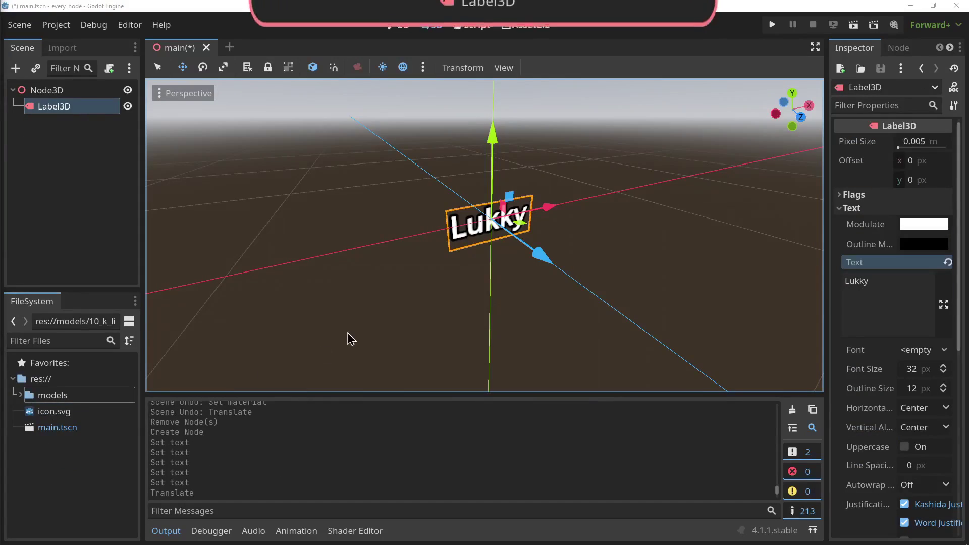
Set the Label3D's Billboard flag to Enabled and check how the text faces the view
{"action": "middle_click_drag", "start_coordinate": [663, 292], "coordinate": [518, 286]}
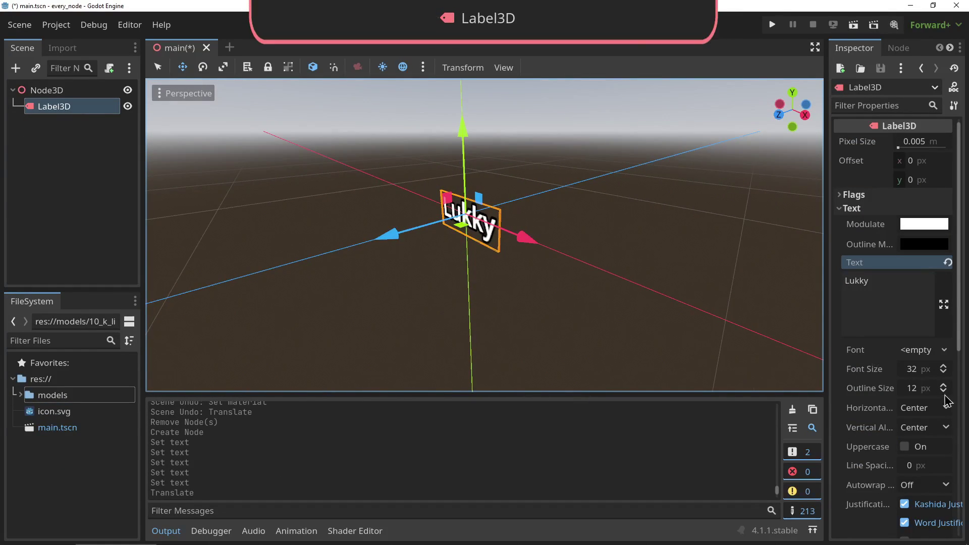
{"action": "left_click", "coordinate": [909, 195]}
{"action": "left_click", "coordinate": [914, 211]}
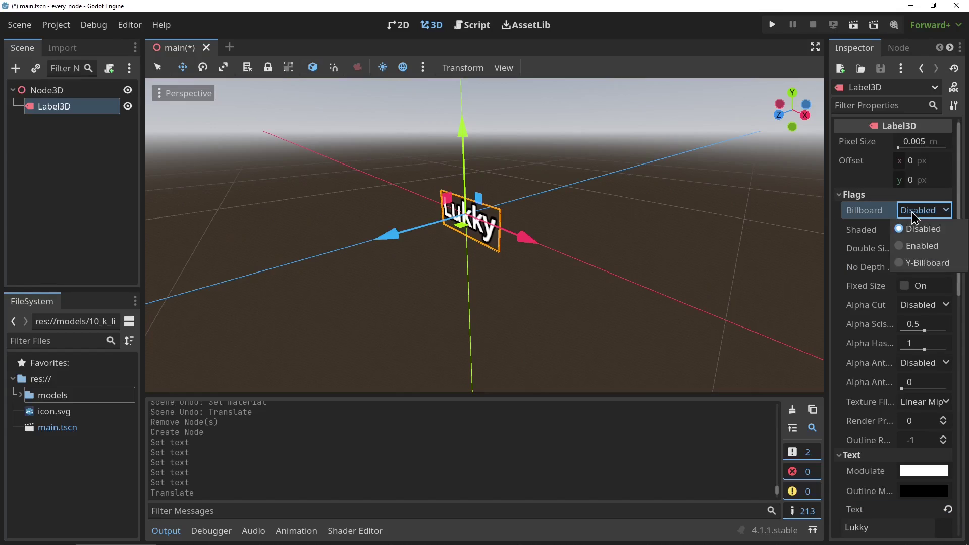
{"action": "left_click", "coordinate": [914, 252]}
{"action": "middle_click_drag", "start_coordinate": [707, 277], "coordinate": [808, 212]}
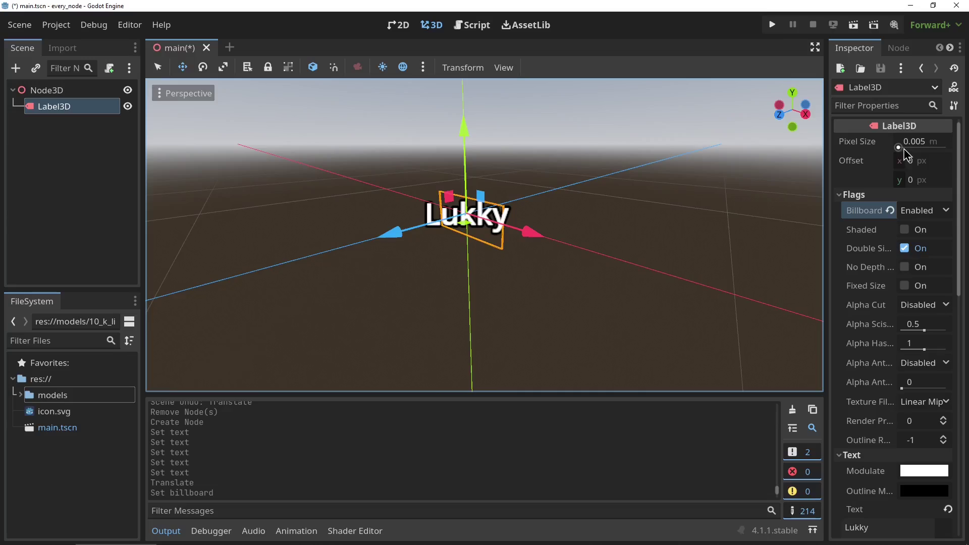
Increase the Label3D's pixel size to about 1.3246 m
{"action": "left_click_drag", "start_coordinate": [905, 154], "coordinate": [751, 229]}
{"action": "scroll", "coordinate": [731, 237], "scroll_direction": "up", "scroll_amount": 2}
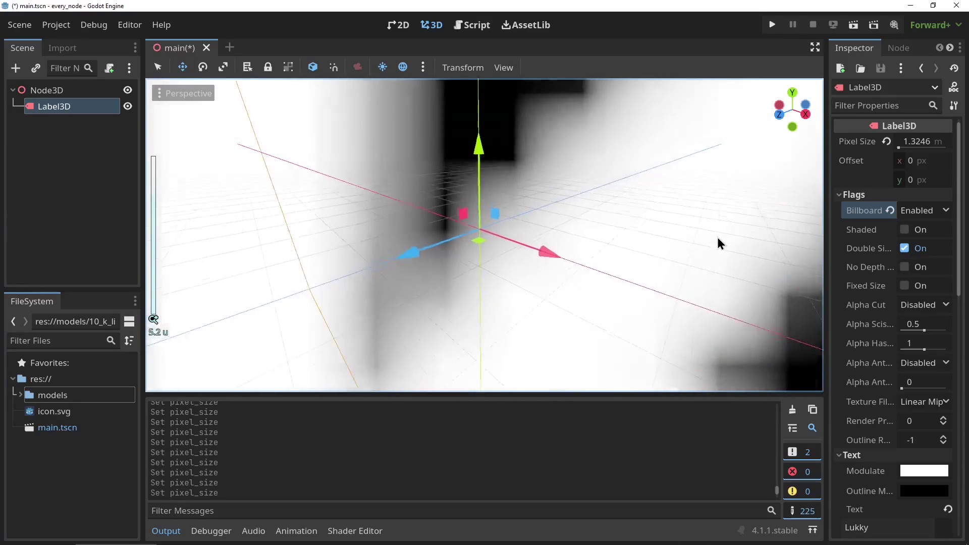
{"action": "scroll", "coordinate": [720, 244], "scroll_direction": "down", "scroll_amount": 5}
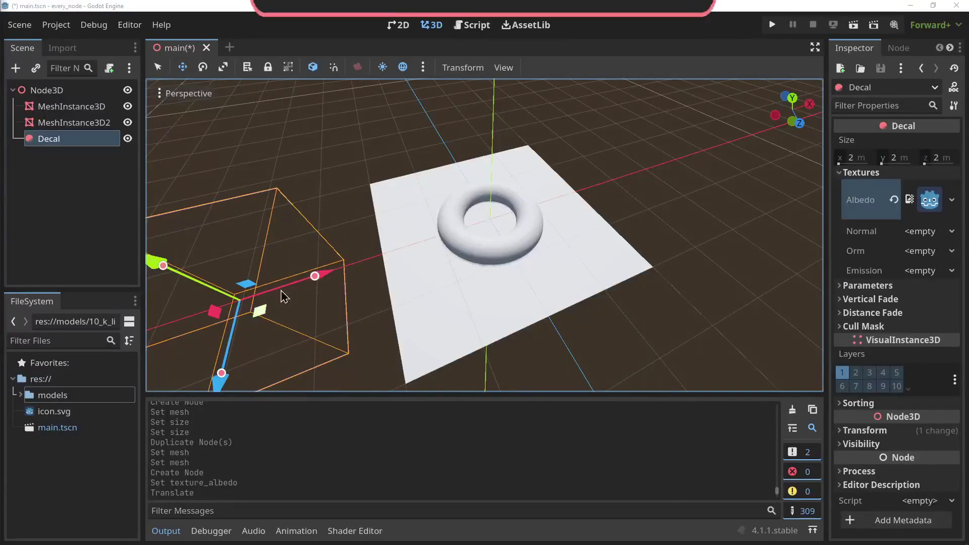
Move the Decal along the X axis onto the torus at the plane's center and rotate it there
{"action": "left_click_drag", "start_coordinate": [325, 277], "coordinate": [528, 171]}
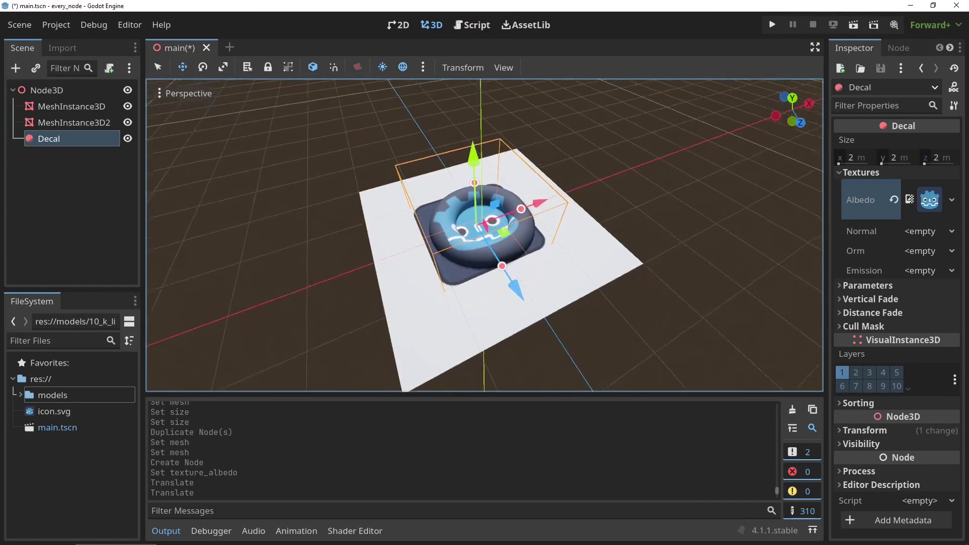
{"action": "scroll", "coordinate": [529, 171], "scroll_direction": "up", "scroll_amount": 3}
{"action": "middle_click_drag", "start_coordinate": [529, 170], "coordinate": [469, 306]}
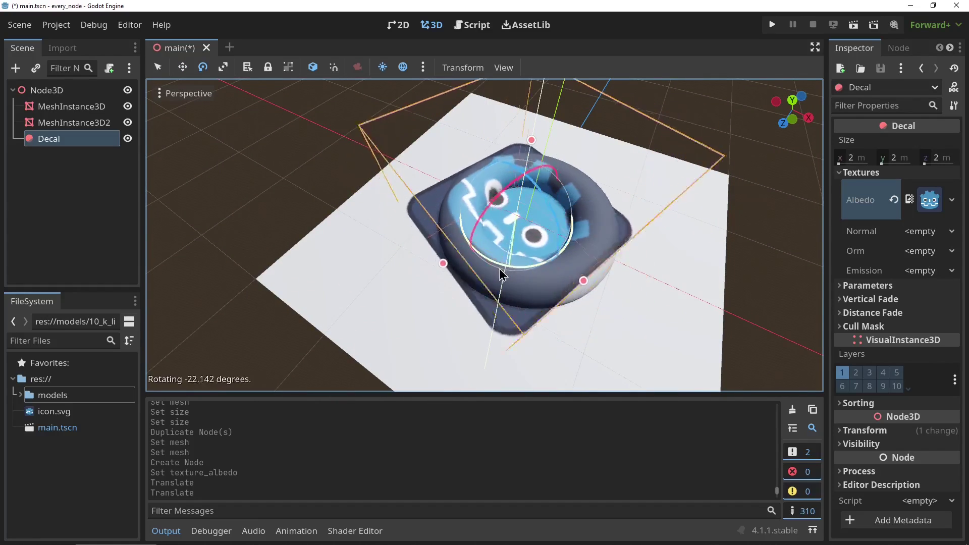
{"action": "left_click_drag", "start_coordinate": [502, 274], "coordinate": [493, 240]}
{"action": "left_click_drag", "start_coordinate": [498, 192], "coordinate": [505, 164]}
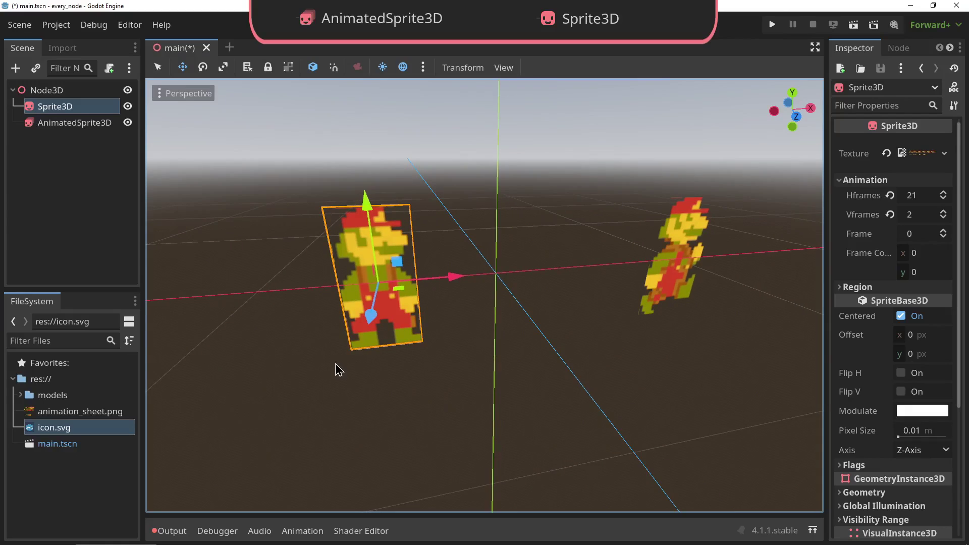
Advance the Sprite3D's animation frame to 8
{"action": "left_click", "coordinate": [943, 236]}
{"action": "left_click", "coordinate": [943, 236]}
{"action": "left_click", "coordinate": [943, 236]}
{"action": "left_click", "coordinate": [943, 236]}
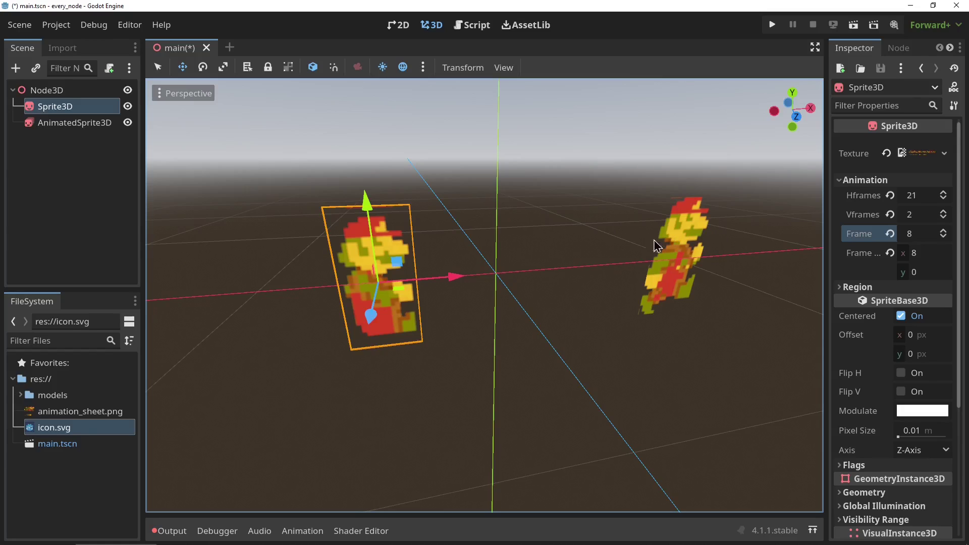
Add five frames from the 21 by 2 sprite sheet to the AnimatedSprite3D's loop animation and play it
{"action": "left_click", "coordinate": [73, 123]}
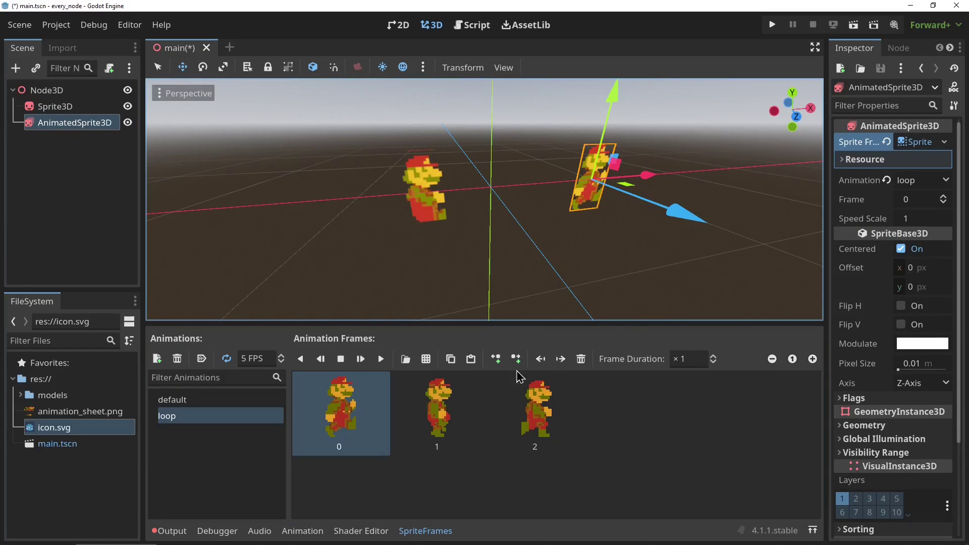
{"action": "left_click", "coordinate": [426, 359]}
{"action": "key", "text": "Return"}
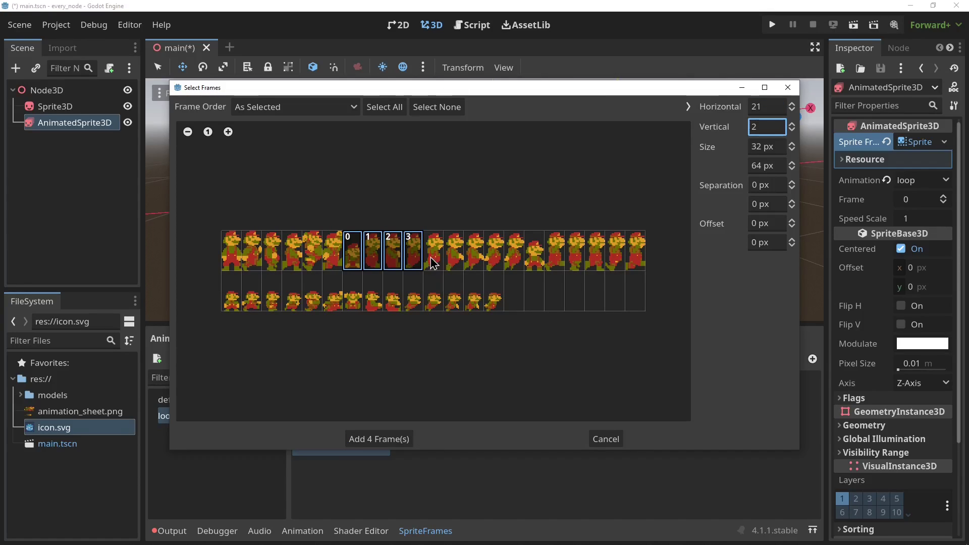
{"action": "left_click_drag", "start_coordinate": [352, 253], "coordinate": [423, 266]}
{"action": "key", "text": "Return"}
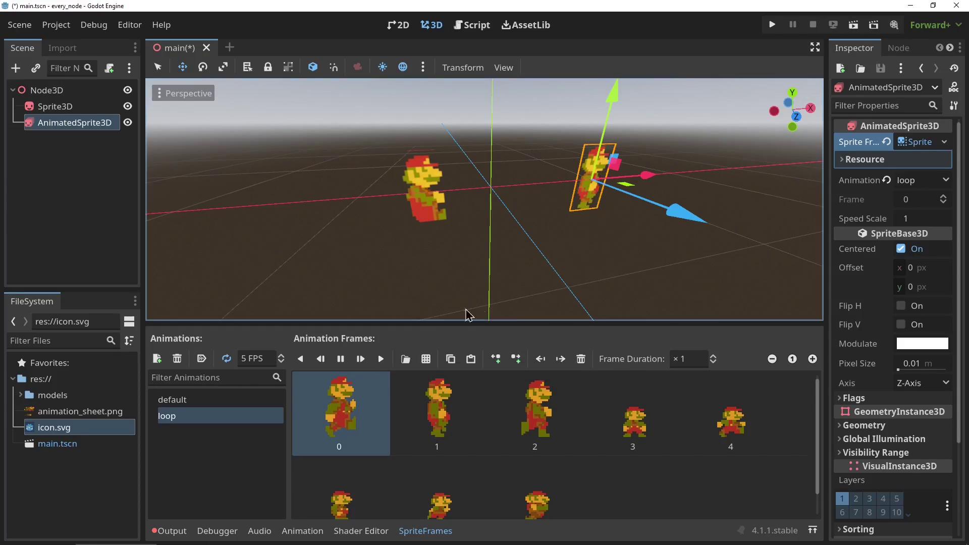
{"action": "middle_click_drag", "start_coordinate": [465, 313], "coordinate": [443, 282]}
{"action": "scroll", "coordinate": [447, 275], "scroll_direction": "up", "scroll_amount": 5}
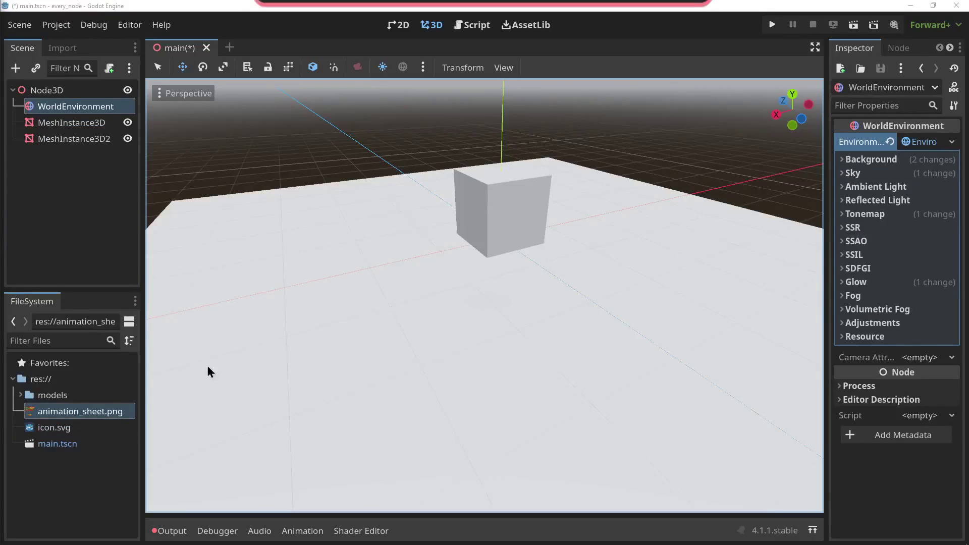
Set the WorldEnvironment's background energy to 1.87 and enable SSAO with intensity 16
{"action": "left_click", "coordinate": [871, 160]}
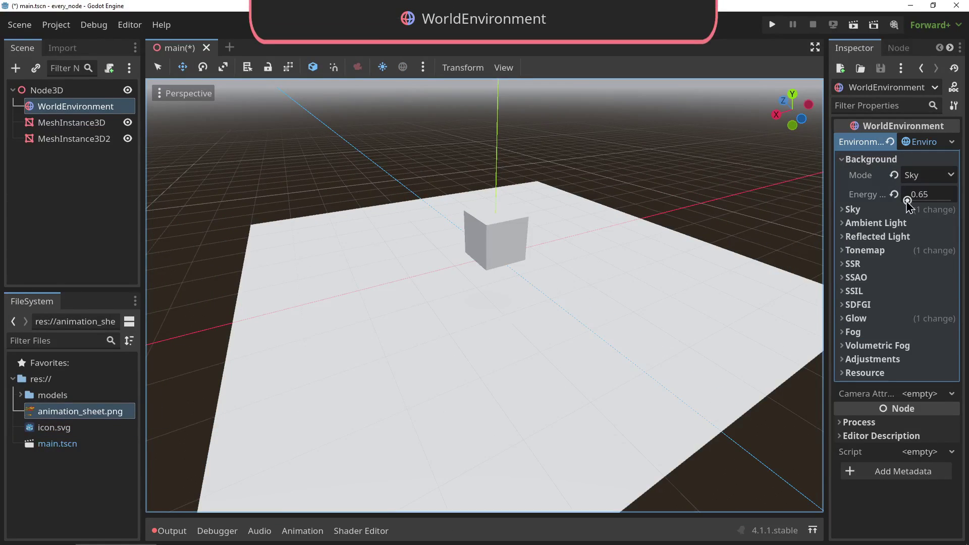
{"action": "left_click_drag", "start_coordinate": [907, 202], "coordinate": [909, 202]}
{"action": "left_click", "coordinate": [842, 279]}
{"action": "left_click", "coordinate": [908, 294]}
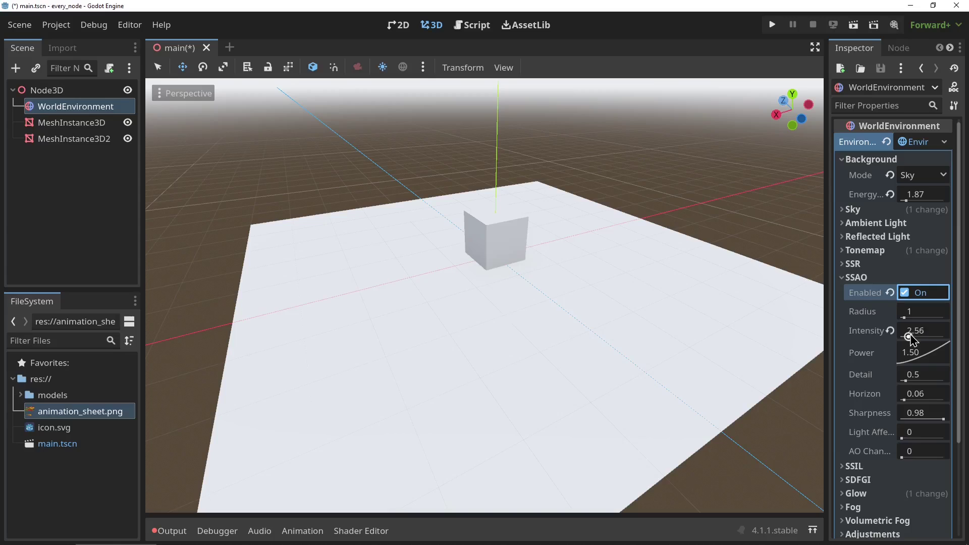
{"action": "scroll", "coordinate": [815, 313], "scroll_direction": "up", "scroll_amount": 2}
{"action": "scroll", "coordinate": [812, 313], "scroll_direction": "down", "scroll_amount": 4}
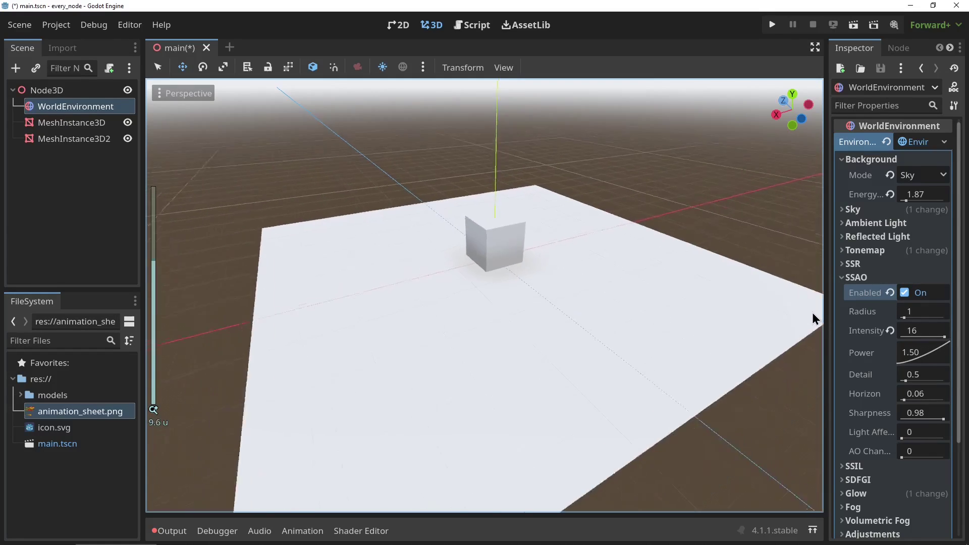
Enable Volumetric Fog and SDFGI in the WorldEnvironment's environment and view their effect on the cube and plane
{"action": "left_click", "coordinate": [842, 278]}
{"action": "left_click", "coordinate": [862, 345]}
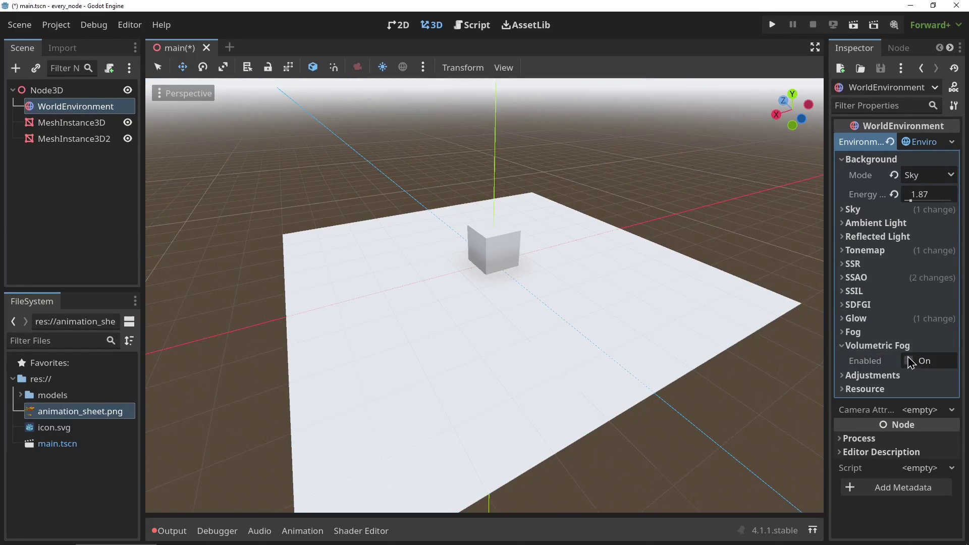
{"action": "left_click", "coordinate": [904, 360]}
{"action": "scroll", "coordinate": [681, 282], "scroll_direction": "down", "scroll_amount": 5}
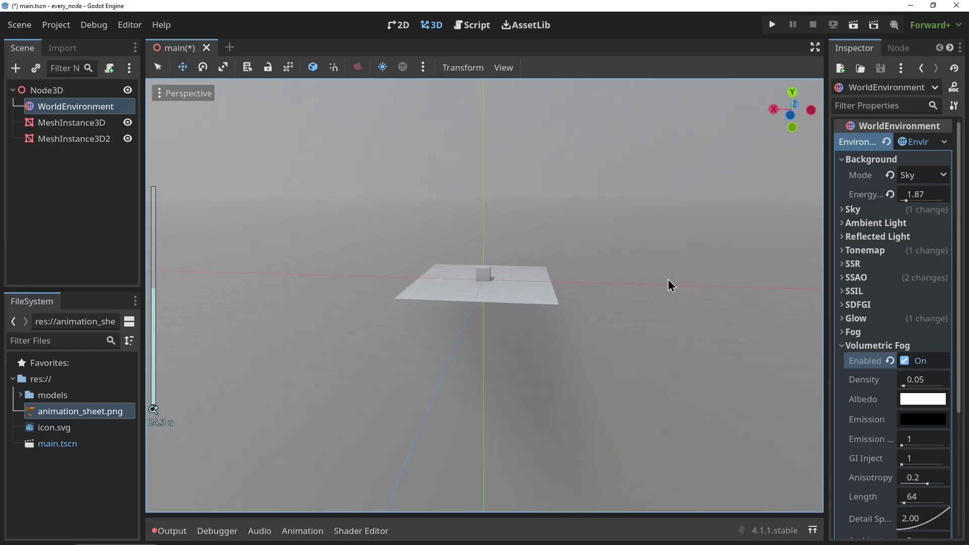
{"action": "scroll", "coordinate": [668, 280], "scroll_direction": "up", "scroll_amount": 2}
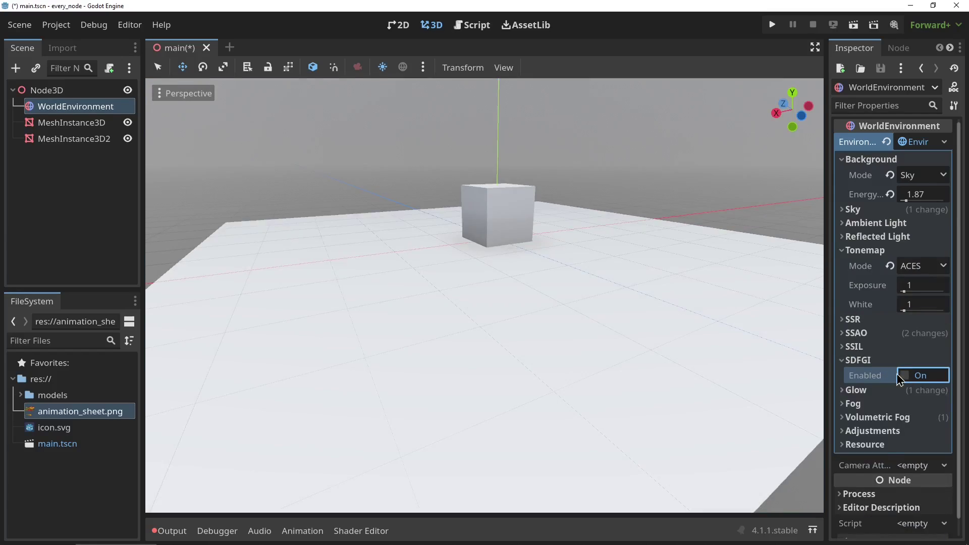
{"action": "left_click", "coordinate": [905, 376]}
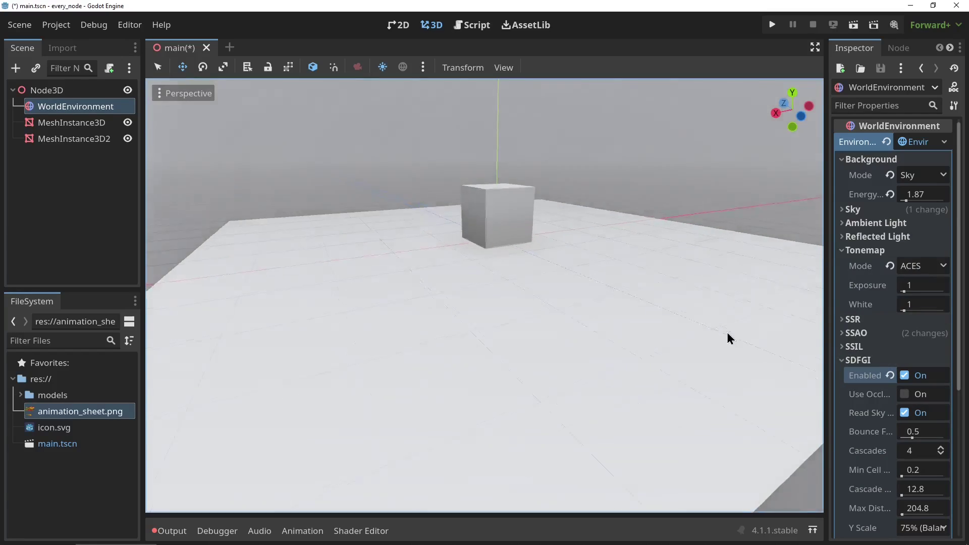
{"action": "middle_click_drag", "start_coordinate": [727, 332], "coordinate": [525, 365]}
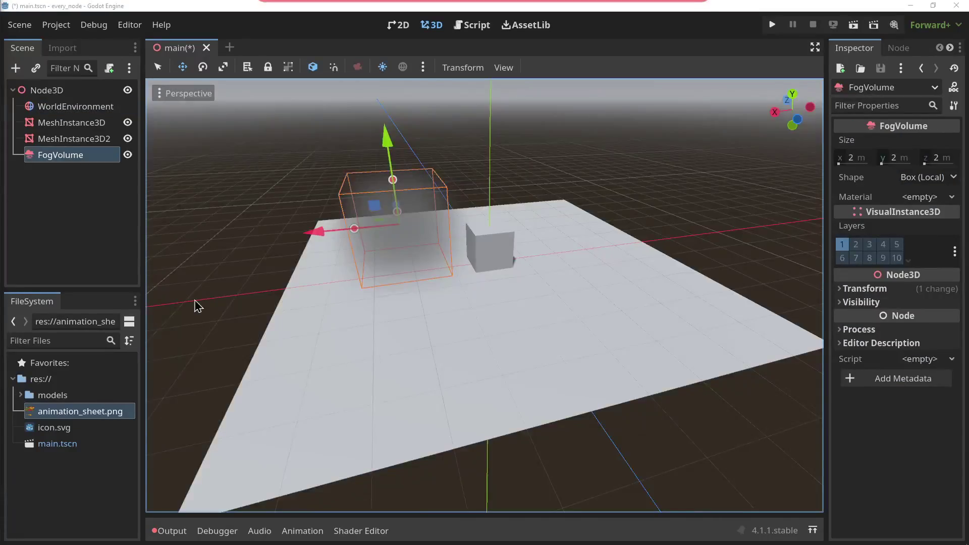
Assign a new FogMaterial to the FogVolume and raise its density to 3.88
{"action": "scroll", "coordinate": [293, 296], "scroll_direction": "up", "scroll_amount": 3}
{"action": "left_click", "coordinate": [919, 196]}
{"action": "left_click", "coordinate": [909, 212]}
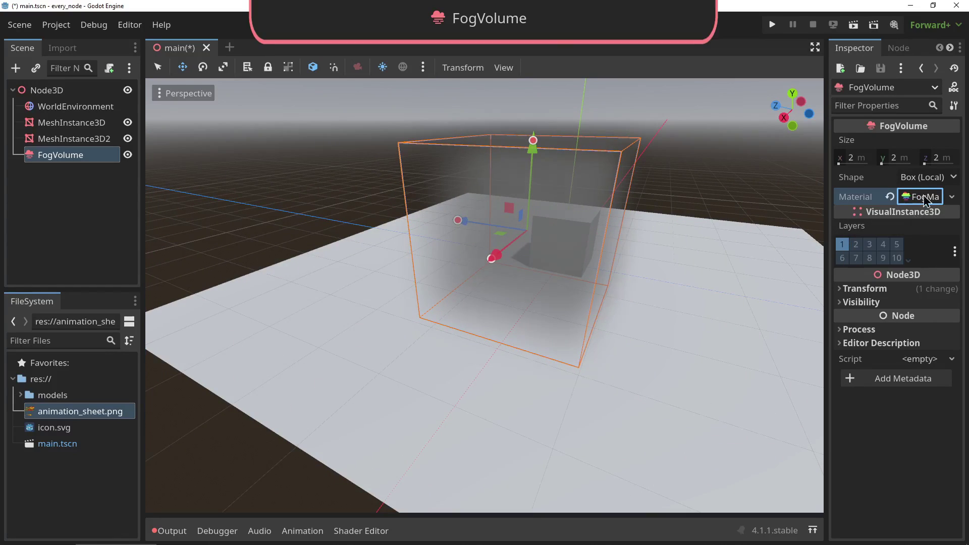
{"action": "left_click_drag", "start_coordinate": [908, 222], "coordinate": [938, 222]}
Stretch the FogVolume along the X axis to about 6.19 m and view it around the cube
{"action": "middle_click_drag", "start_coordinate": [555, 252], "coordinate": [365, 272]}
{"action": "scroll", "coordinate": [364, 272], "scroll_direction": "down", "scroll_amount": 2}
{"action": "left_click_drag", "start_coordinate": [368, 263], "coordinate": [362, 296]}
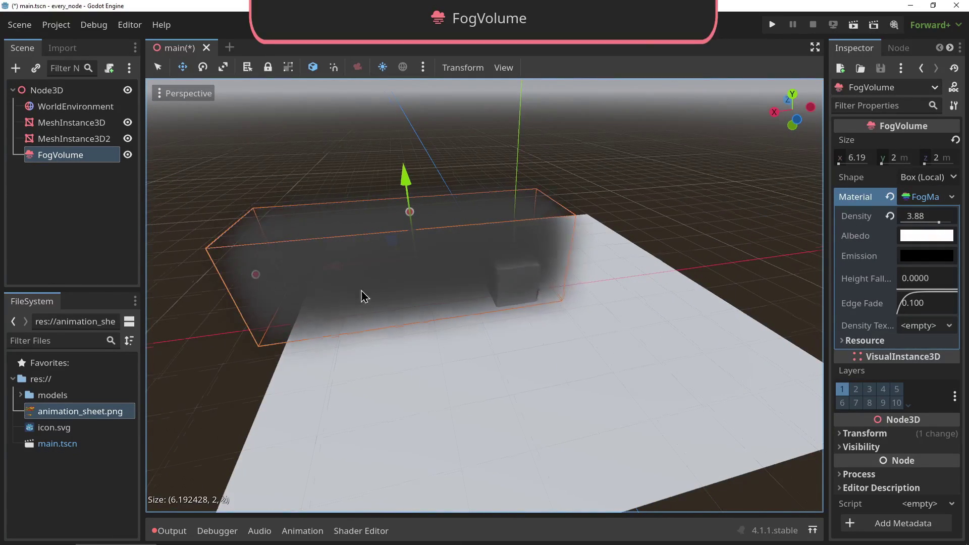
{"action": "middle_click_drag", "start_coordinate": [361, 296], "coordinate": [383, 210]}
{"action": "scroll", "coordinate": [495, 268], "scroll_direction": "up", "scroll_amount": 2}
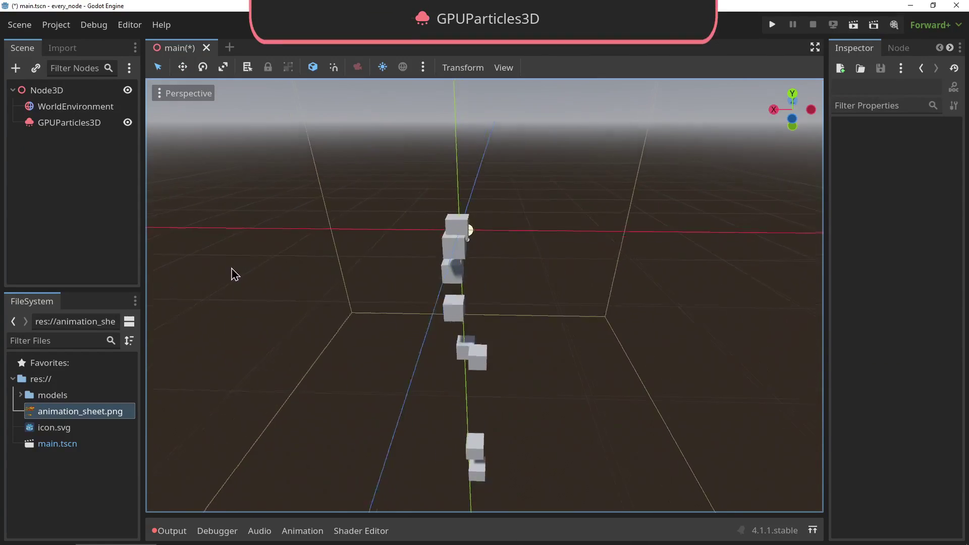
Select the GPUParticles3D and inspect its process material's direction settings and property groups
{"action": "middle_click_drag", "start_coordinate": [232, 274], "coordinate": [192, 266]}
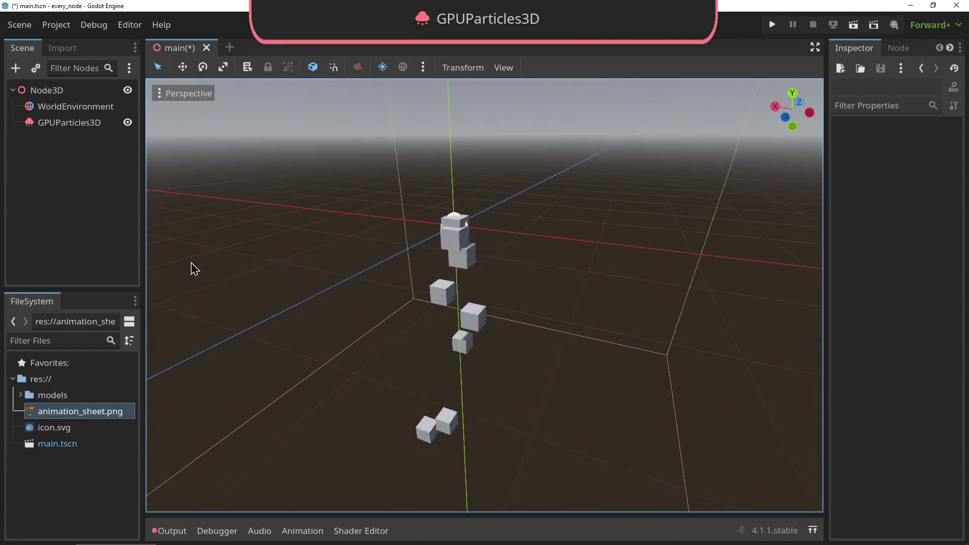
{"action": "left_click", "coordinate": [57, 123]}
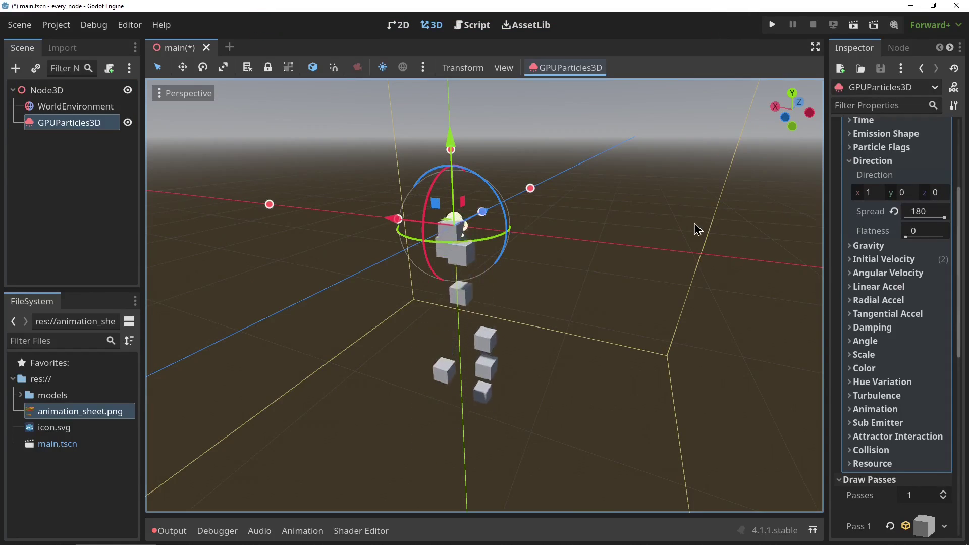
{"action": "left_click", "coordinate": [848, 161]}
{"action": "scroll", "coordinate": [897, 193], "scroll_direction": "up", "scroll_amount": 3}
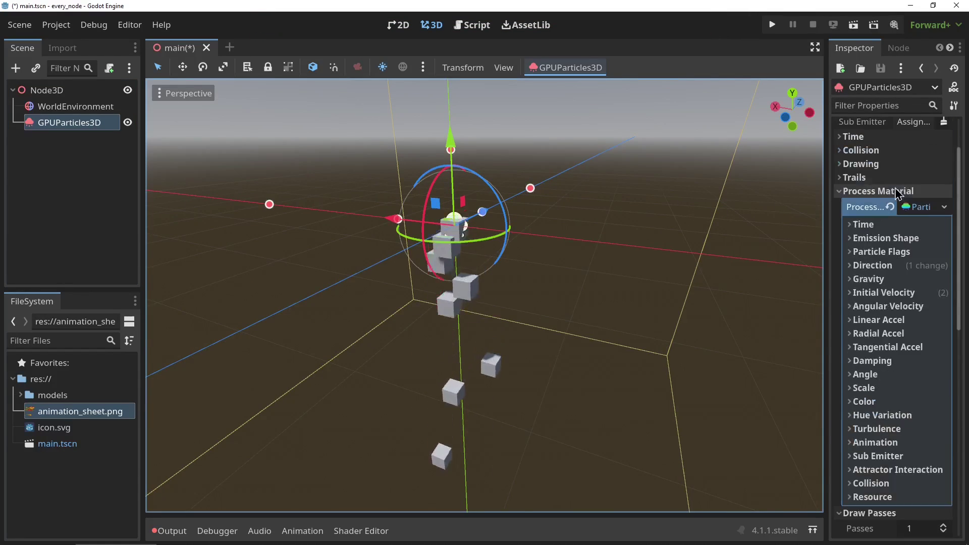
{"action": "left_click", "coordinate": [920, 207]}
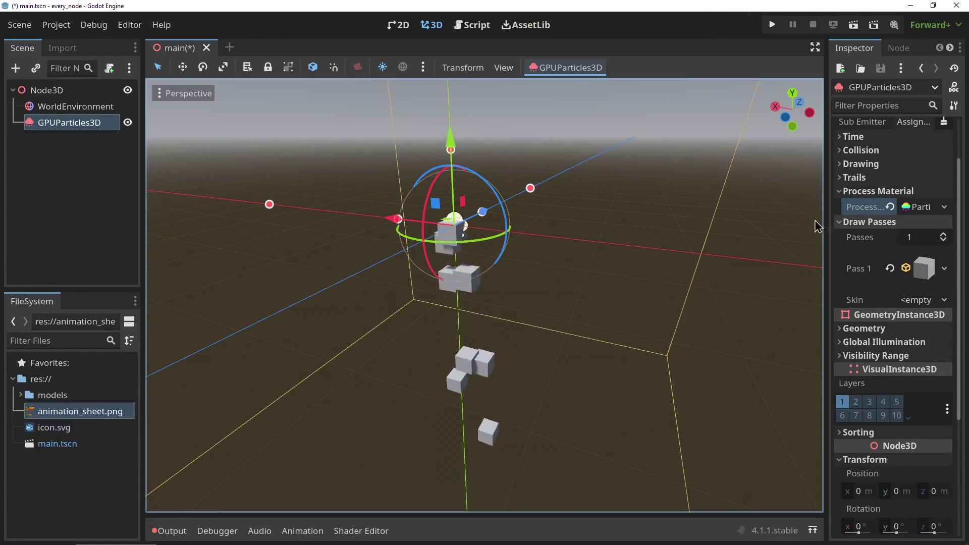
{"action": "left_click", "coordinate": [917, 208]}
{"action": "scroll", "coordinate": [806, 279], "scroll_direction": "down", "scroll_amount": 1}
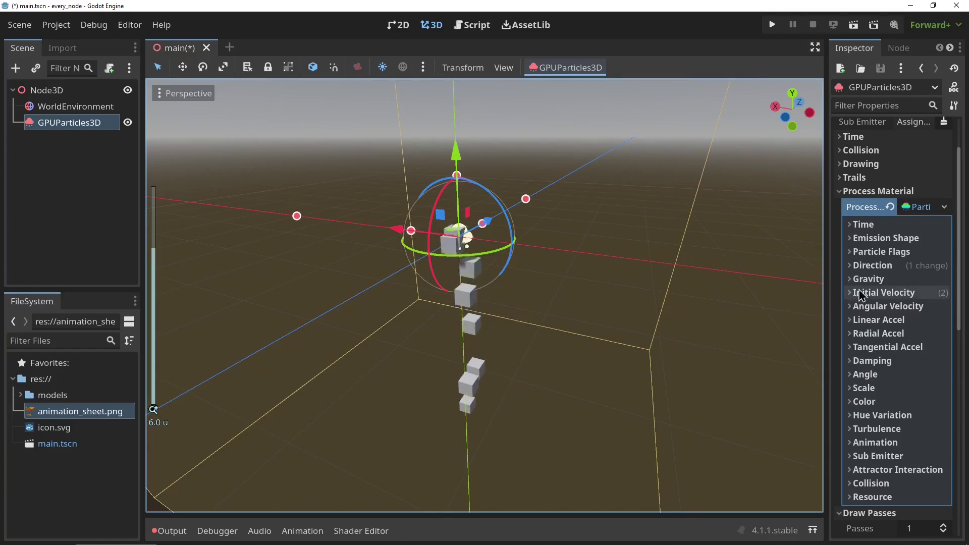
Set the process material's minimum and maximum initial velocity to 10 and view the spreading particles
{"action": "left_click", "coordinate": [873, 293]}
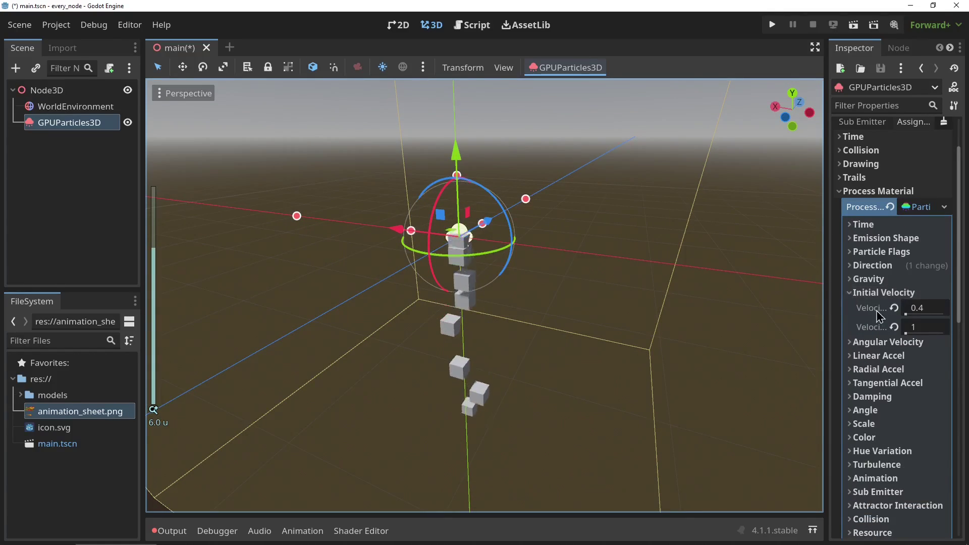
{"action": "left_click", "coordinate": [922, 307]}
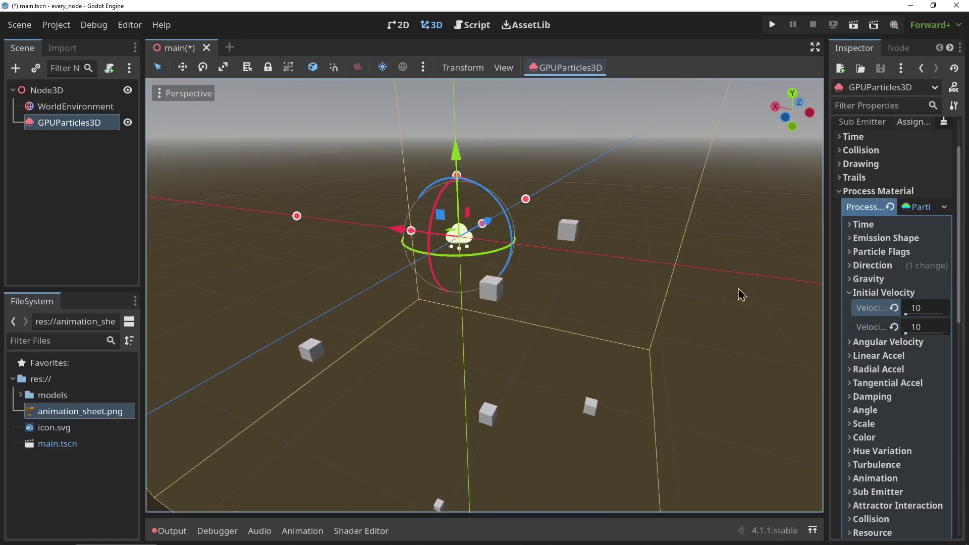
{"action": "scroll", "coordinate": [643, 257], "scroll_direction": "down", "scroll_amount": 5}
{"action": "left_click", "coordinate": [711, 258]}
{"action": "middle_click_drag", "start_coordinate": [712, 258], "coordinate": [439, 268]}
{"action": "scroll", "coordinate": [439, 264], "scroll_direction": "up", "scroll_amount": 5}
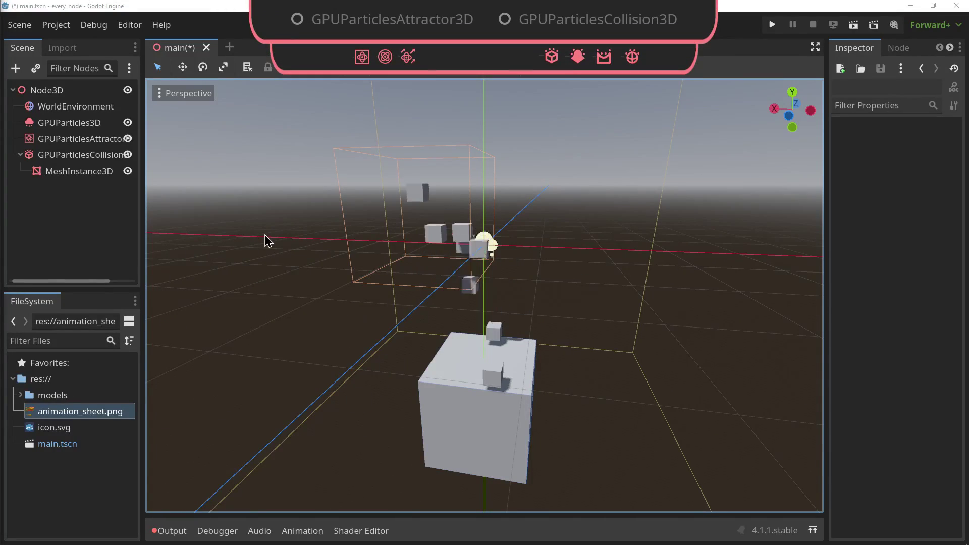
{"action": "middle_click_drag", "start_coordinate": [268, 241], "coordinate": [341, 237]}
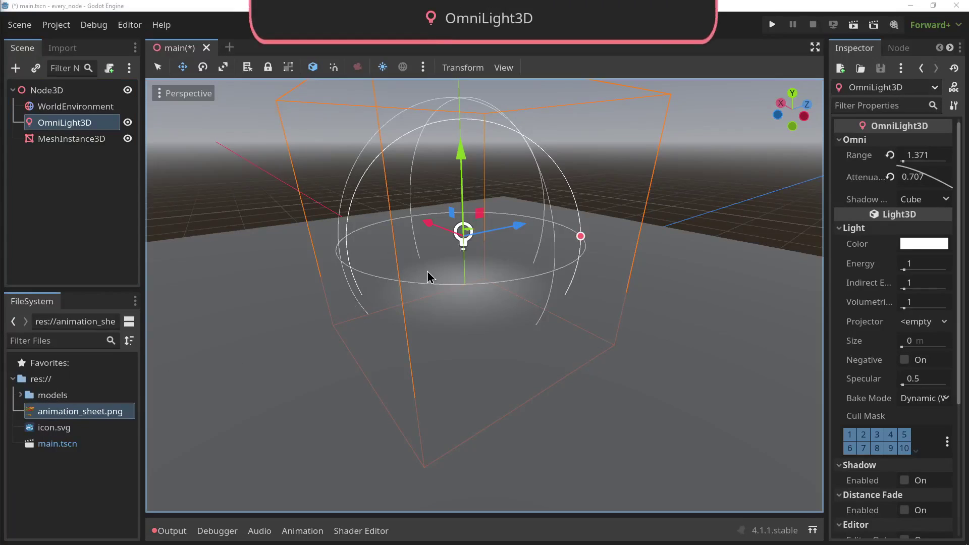
Reset the OmniLight3D's range and attenuation to their defaults and reduce the range to about 1.504
{"action": "middle_click_drag", "start_coordinate": [427, 271], "coordinate": [299, 265]}
{"action": "left_click", "coordinate": [890, 155]}
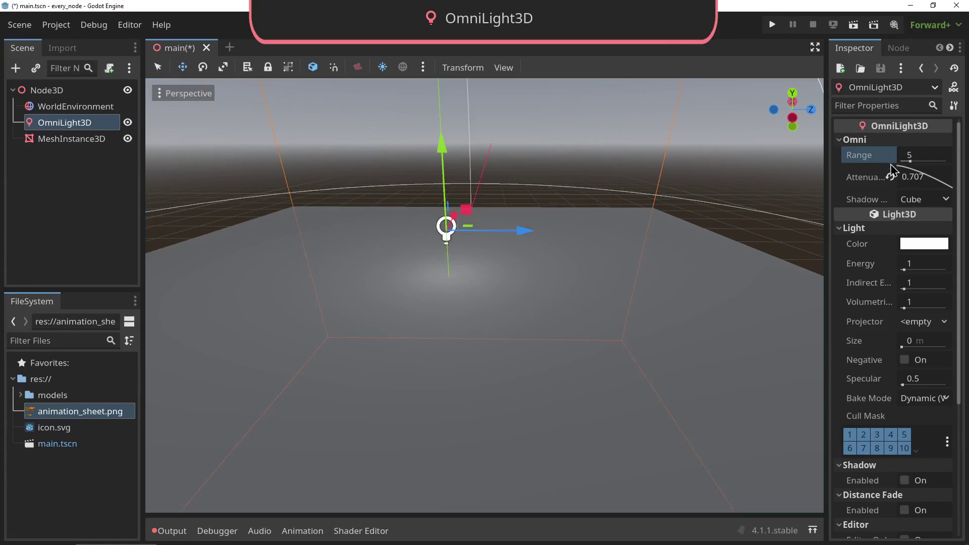
{"action": "left_click", "coordinate": [890, 177]}
{"action": "left_click_drag", "start_coordinate": [914, 161], "coordinate": [903, 161]}
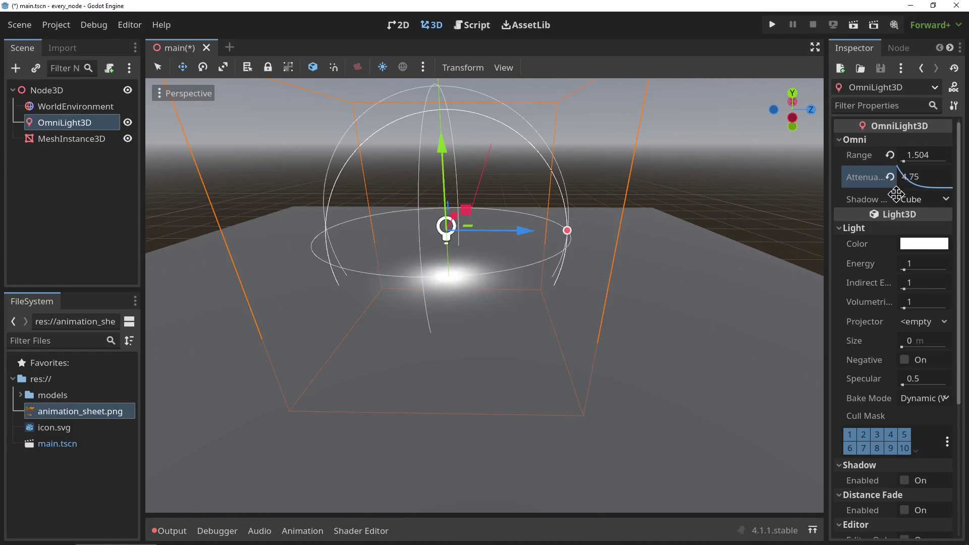
Raise the OmniLight3D's attenuation to about 4.75, view the falloff on the plane and lower the attenuation again
{"action": "left_click_drag", "start_coordinate": [897, 194], "coordinate": [891, 196]}
{"action": "scroll", "coordinate": [690, 244], "scroll_direction": "up", "scroll_amount": 5}
{"action": "middle_click_drag", "start_coordinate": [689, 245], "coordinate": [662, 248]}
{"action": "left_click_drag", "start_coordinate": [909, 183], "coordinate": [942, 161]}
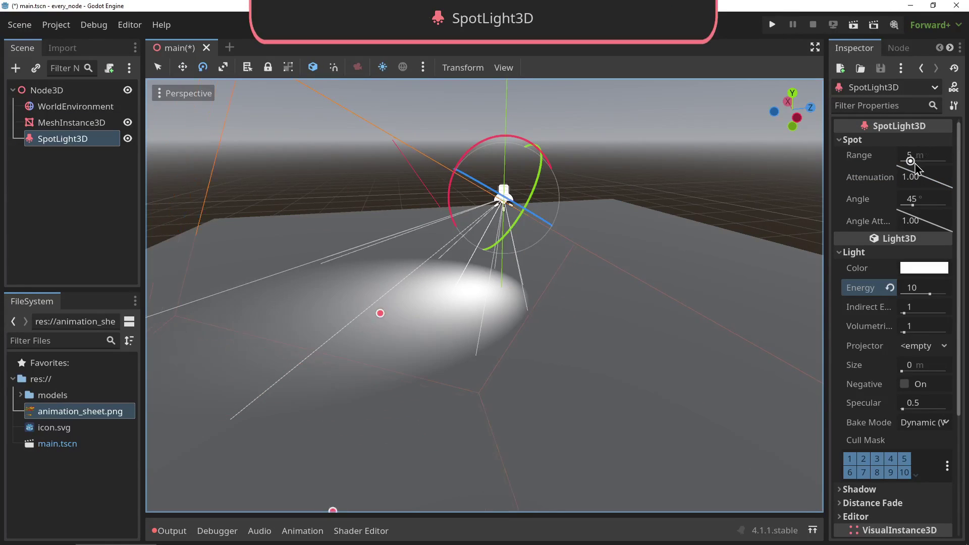
Set the SpotLight3D's range to about 4.156 m and attenuation to about 0.0563, and reduce its cone angle
{"action": "middle_click_drag", "start_coordinate": [671, 216], "coordinate": [761, 216]}
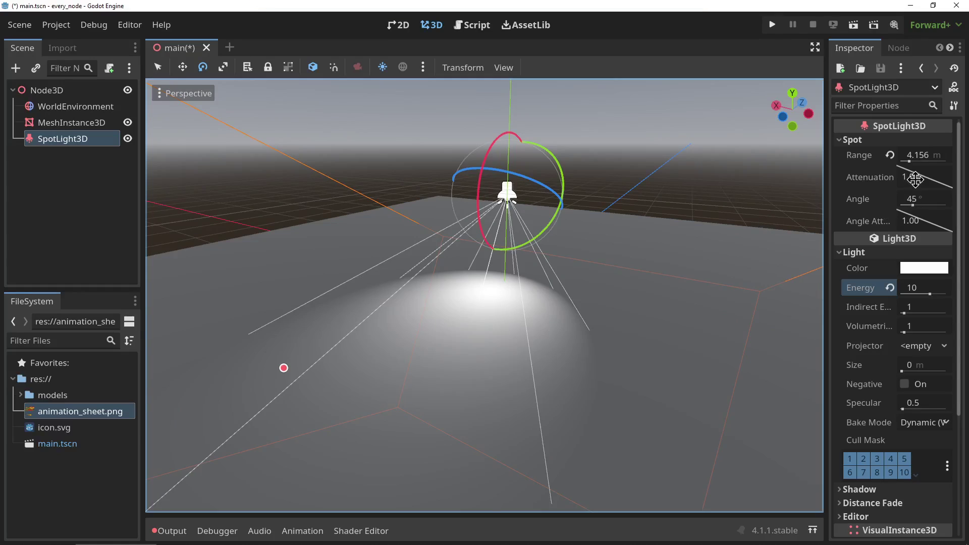
{"action": "left_click_drag", "start_coordinate": [905, 178], "coordinate": [946, 155]}
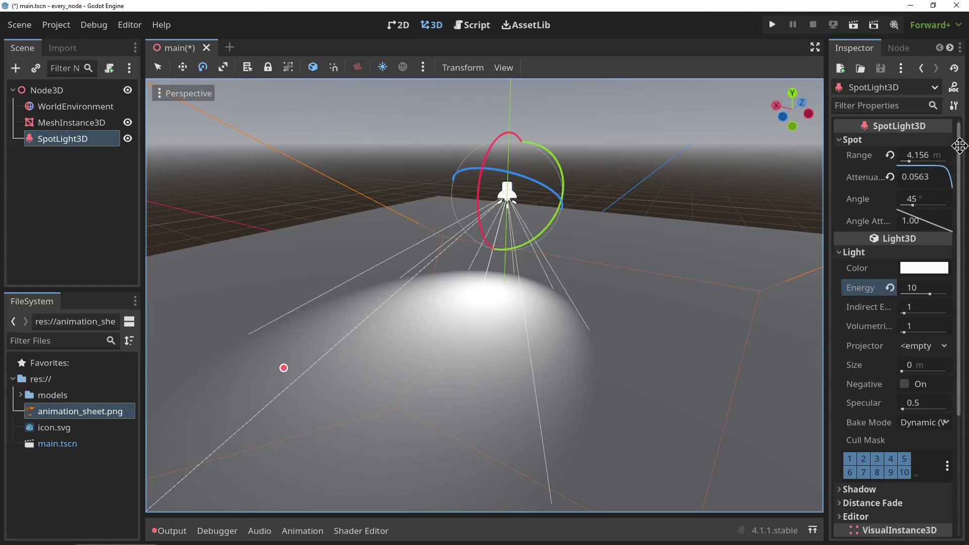
{"action": "mouse_move", "coordinate": [913, 204]}
{"action": "left_mouse_down"}
{"action": "mouse_move", "coordinate": [921, 204]}
{"action": "mouse_move", "coordinate": [904, 205]}
{"action": "left_mouse_up"}
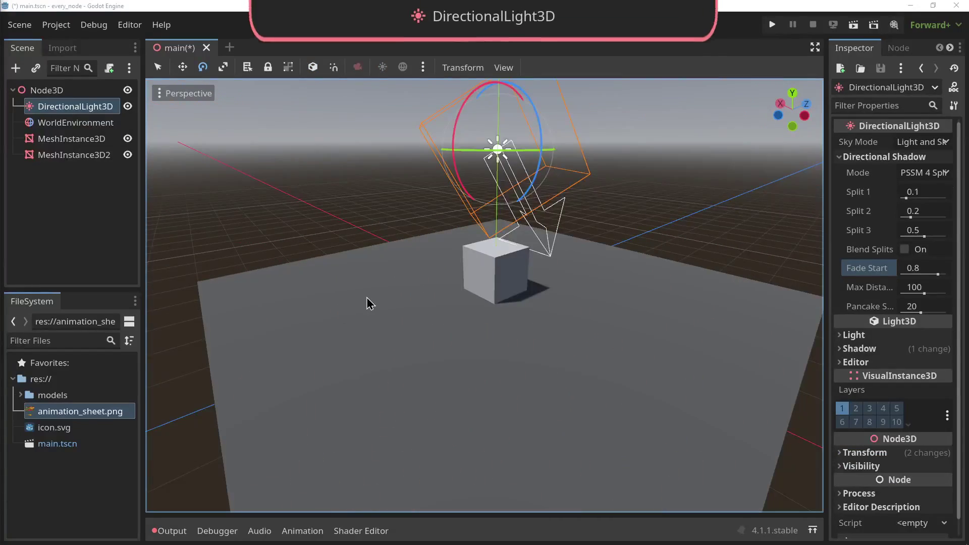
Rotate the DirectionalLight3D above the cube to change the direction of the shadow
{"action": "middle_click_drag", "start_coordinate": [366, 303], "coordinate": [151, 285]}
{"action": "mouse_move", "coordinate": [454, 164]}
{"action": "left_mouse_down"}
{"action": "mouse_move", "coordinate": [458, 131]}
{"action": "mouse_move", "coordinate": [457, 155]}
{"action": "left_mouse_up"}
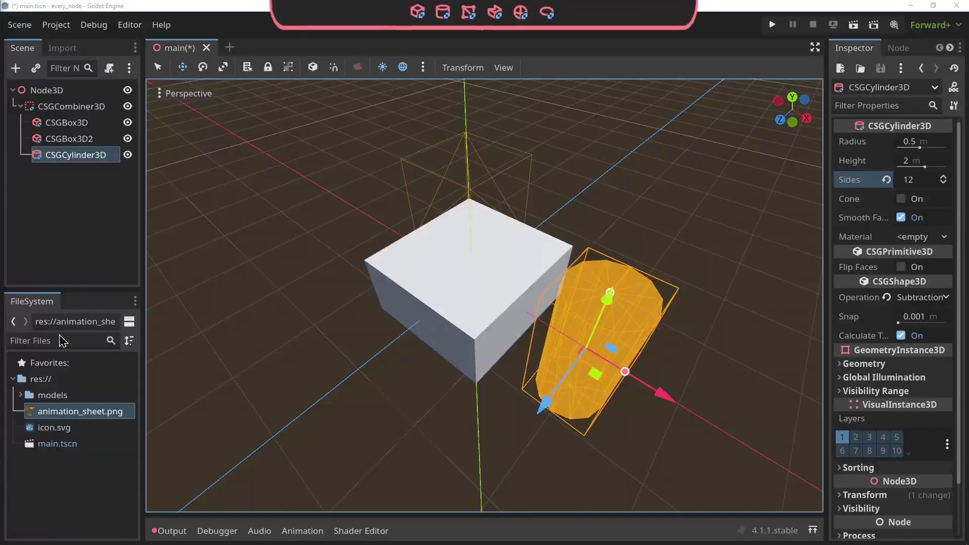
Lower CSGBox3D2 into the larger box and stretch its height to about 2.062 m to cut a square hole
{"action": "left_click", "coordinate": [84, 137]}
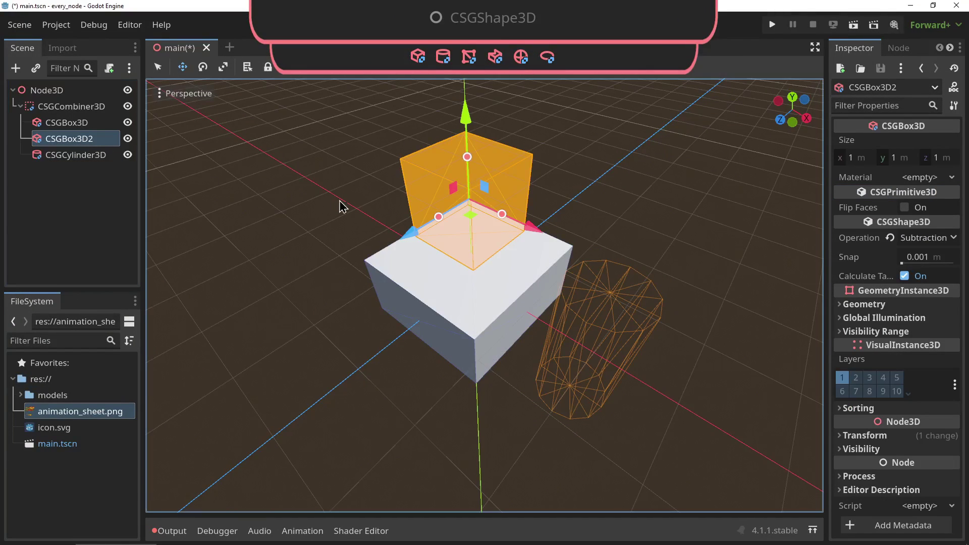
{"action": "left_click_drag", "start_coordinate": [467, 117], "coordinate": [465, 185]}
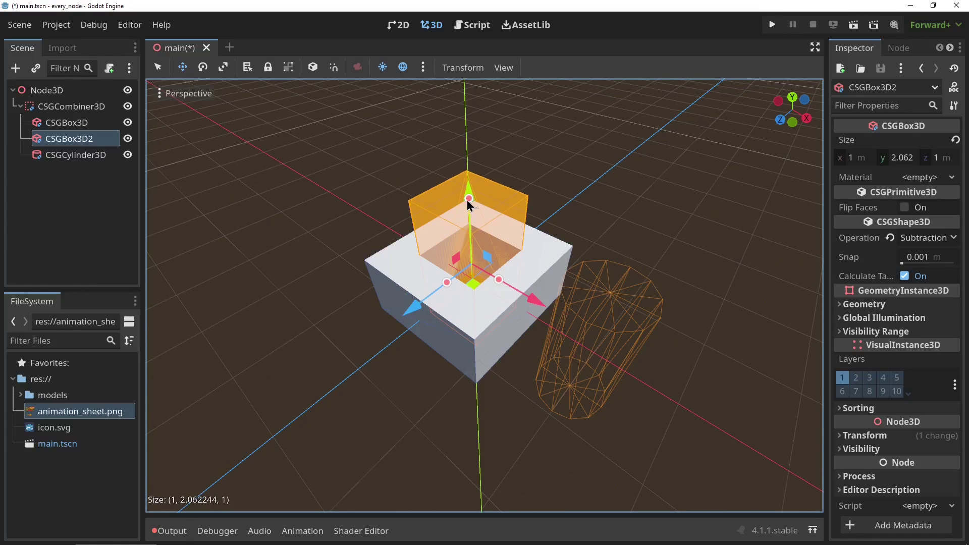
Move the CSGCylinder3D along the X axis into the box to extend the hole, inspect the cut, and select the CSGCombiner3D
{"action": "left_click", "coordinate": [98, 158]}
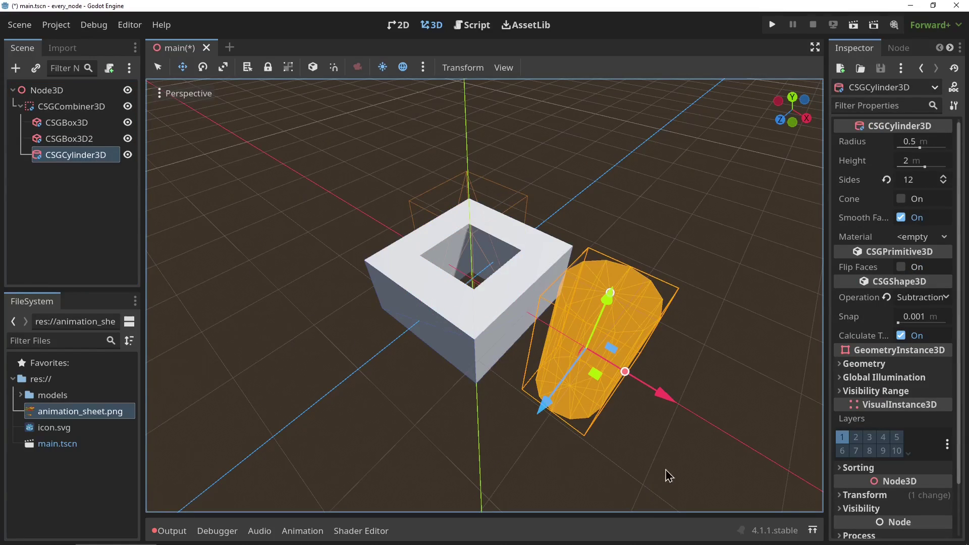
{"action": "left_click_drag", "start_coordinate": [668, 407], "coordinate": [503, 289]}
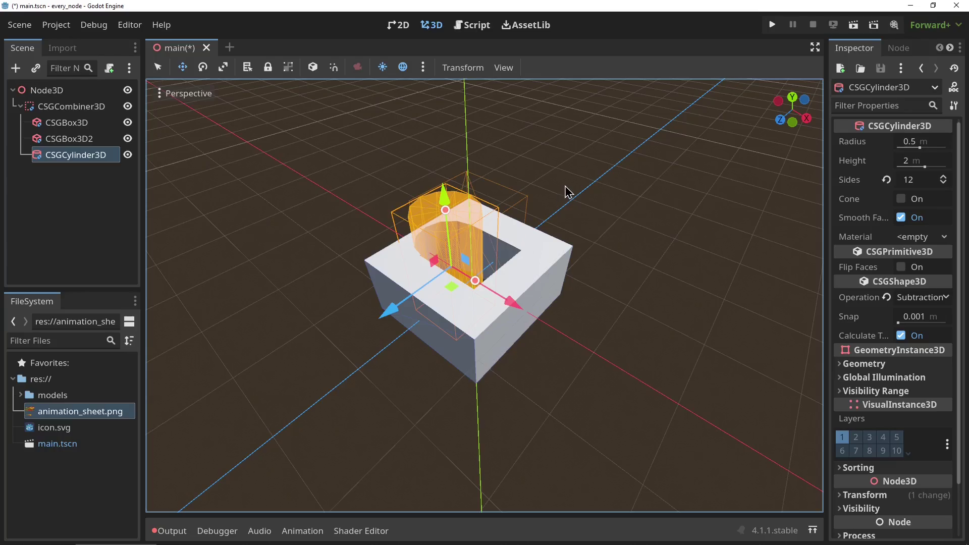
{"action": "left_click", "coordinate": [232, 135]}
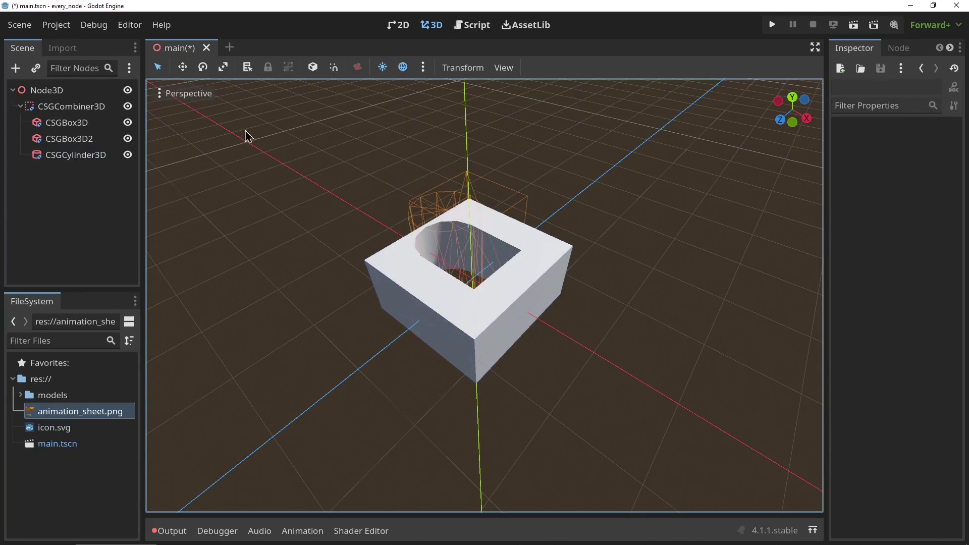
{"action": "middle_click_drag", "start_coordinate": [244, 134], "coordinate": [244, 167]}
{"action": "scroll", "coordinate": [485, 296], "scroll_direction": "up", "scroll_amount": 6}
{"action": "middle_click_drag", "start_coordinate": [353, 283], "coordinate": [437, 277]}
{"action": "scroll", "coordinate": [437, 277], "scroll_direction": "down", "scroll_amount": 3}
{"action": "left_click", "coordinate": [71, 106]}
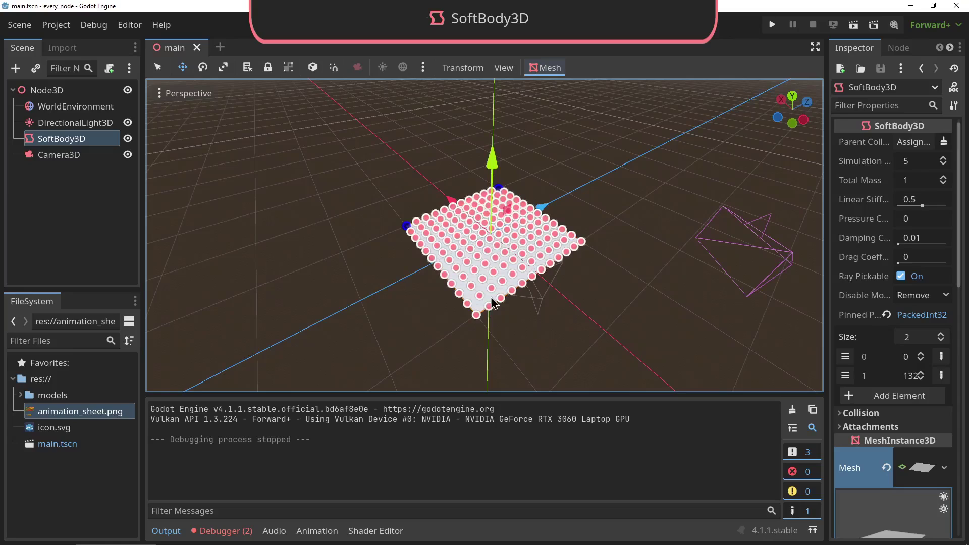
Review the SoftBody3D's pinned points and plane mesh settings and run the current scene
{"action": "scroll", "coordinate": [861, 426], "scroll_direction": "down", "scroll_amount": 5}
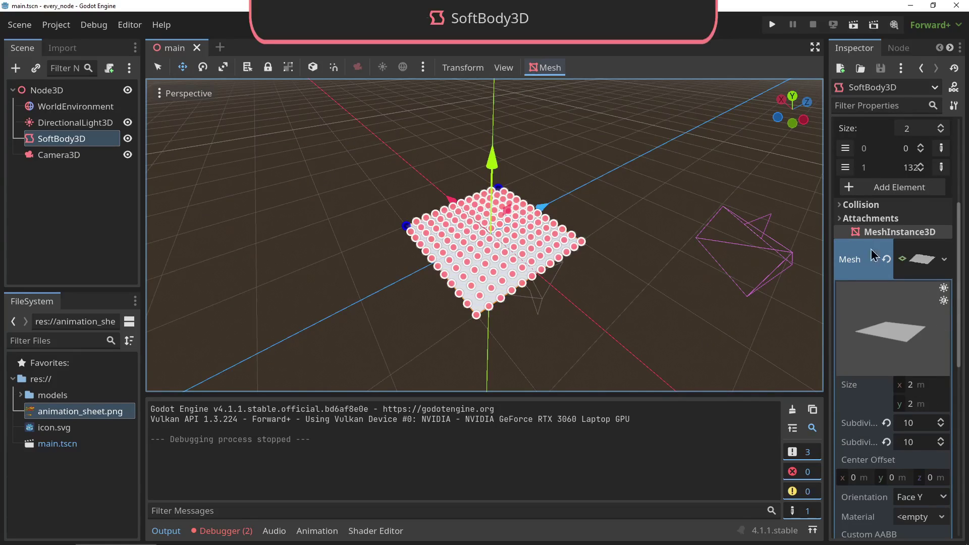
{"action": "scroll", "coordinate": [908, 395], "scroll_direction": "up", "scroll_amount": 5}
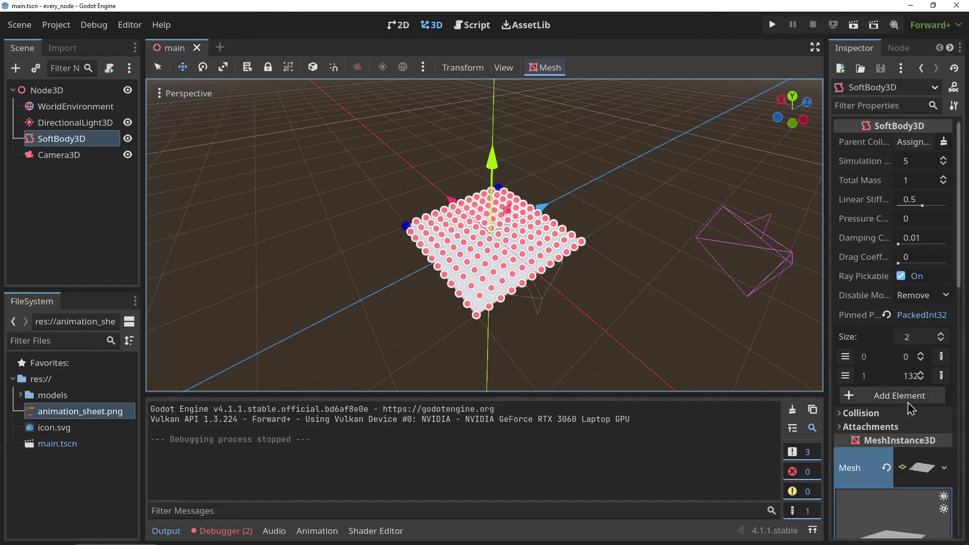
{"action": "left_click", "coordinate": [853, 24]}
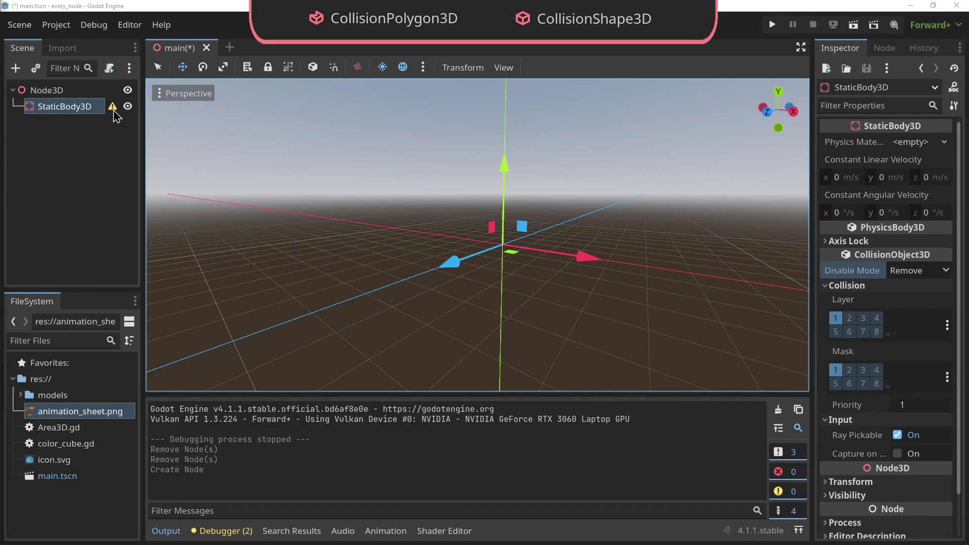
Check the StaticBody3D's configuration warning, compare CollisionPolygon3D and CollisionShape3D, and add a CollisionShape3D as its child
{"action": "mouse_move", "coordinate": [113, 110]}
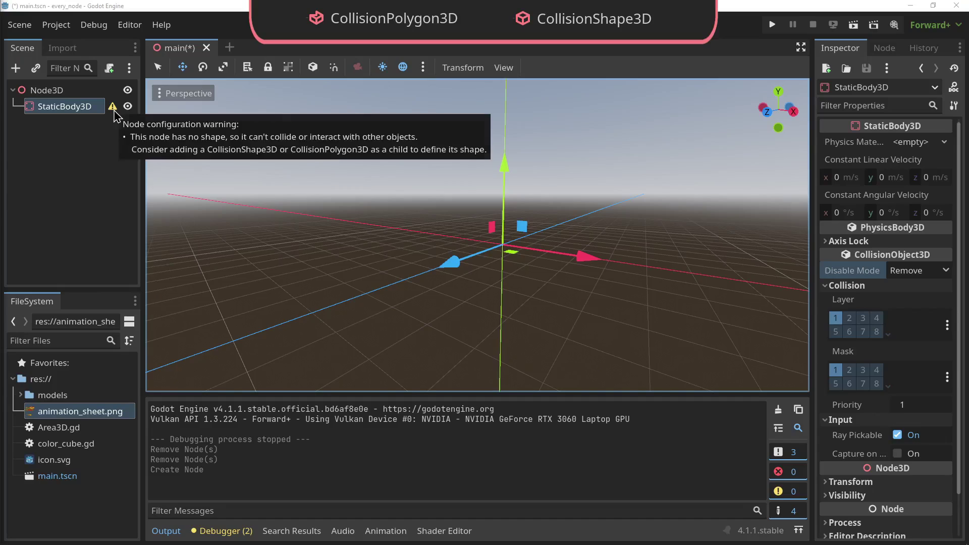
{"action": "right_click", "coordinate": [60, 107]}
{"action": "left_click", "coordinate": [97, 121]}
{"action": "type", "text": "COLLI"}
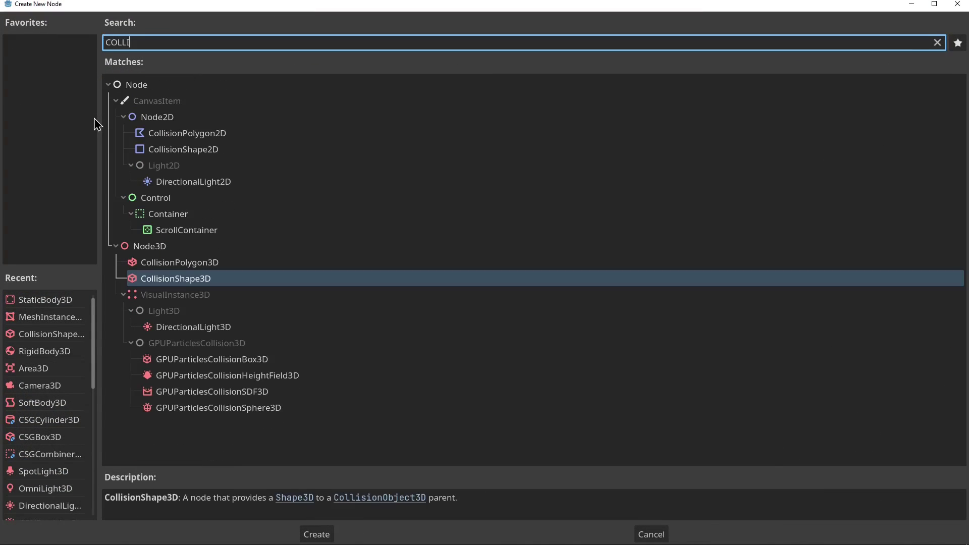
{"action": "left_click", "coordinate": [190, 263]}
{"action": "left_click", "coordinate": [187, 278]}
{"action": "left_click", "coordinate": [195, 263]}
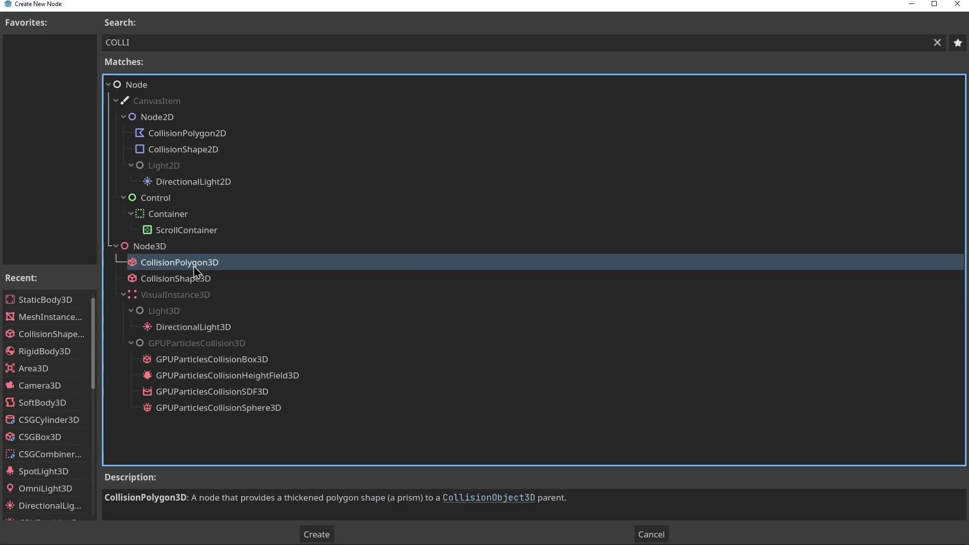
{"action": "left_click", "coordinate": [172, 281]}
{"action": "double_click", "coordinate": [173, 280]}
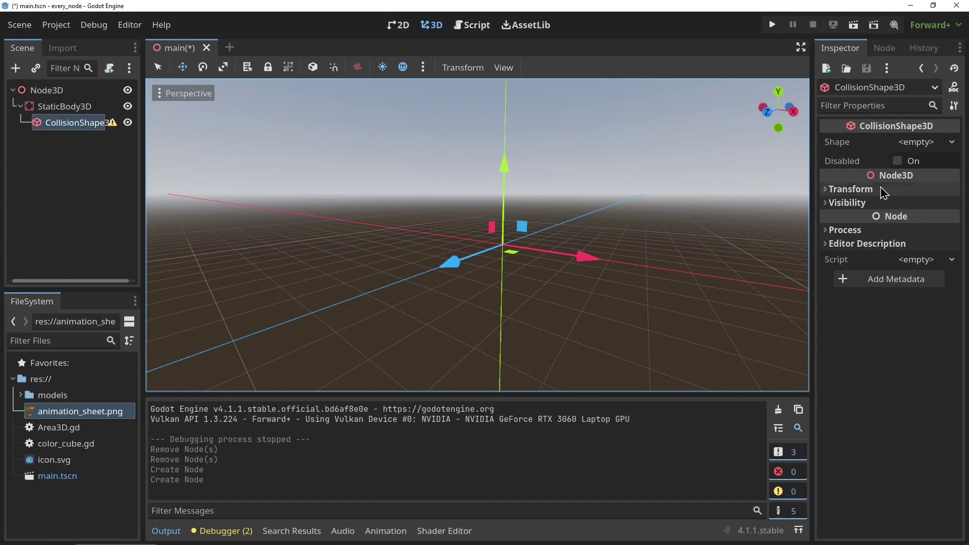
Assign a new BoxShape3D as the CollisionShape3D's shape and inspect it in the viewport
{"action": "left_click", "coordinate": [916, 141]}
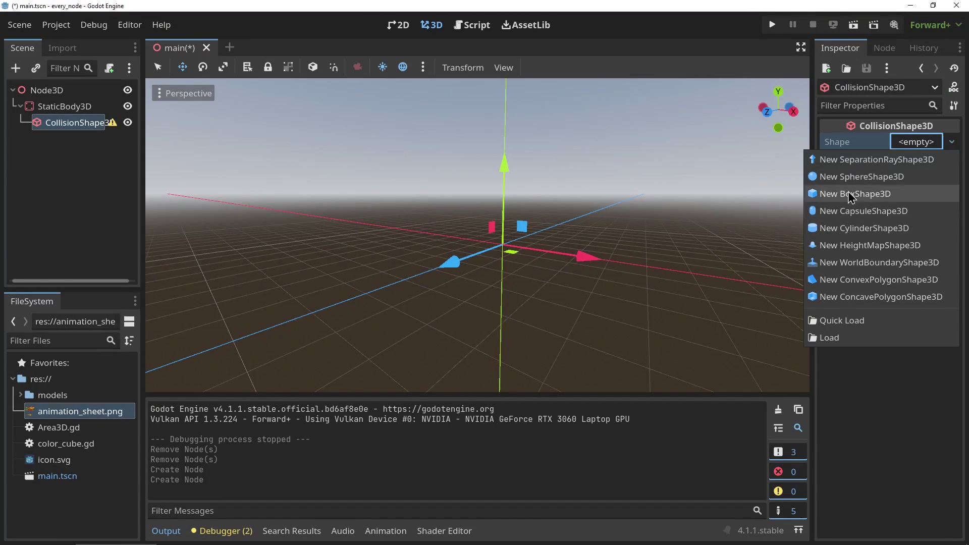
{"action": "left_click", "coordinate": [822, 191]}
{"action": "scroll", "coordinate": [709, 237], "scroll_direction": "up", "scroll_amount": 4}
{"action": "middle_click_drag", "start_coordinate": [692, 227], "coordinate": [528, 184]}
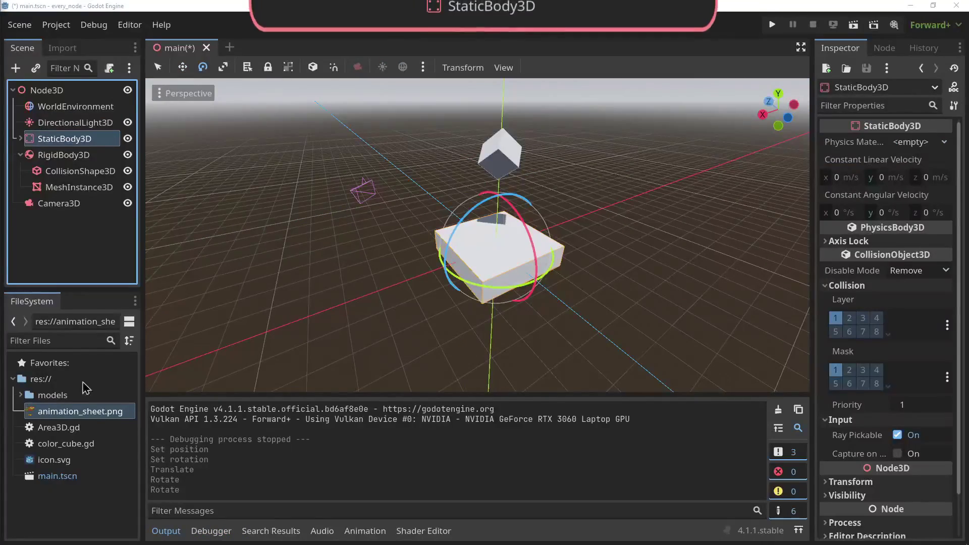
Inspect the StaticBody3D platform beneath the rigid cube and run the current scene
{"action": "scroll", "coordinate": [479, 339], "scroll_direction": "down", "scroll_amount": 2}
{"action": "scroll", "coordinate": [480, 339], "scroll_direction": "up", "scroll_amount": 3}
{"action": "middle_click_drag", "start_coordinate": [434, 331], "coordinate": [640, 313]}
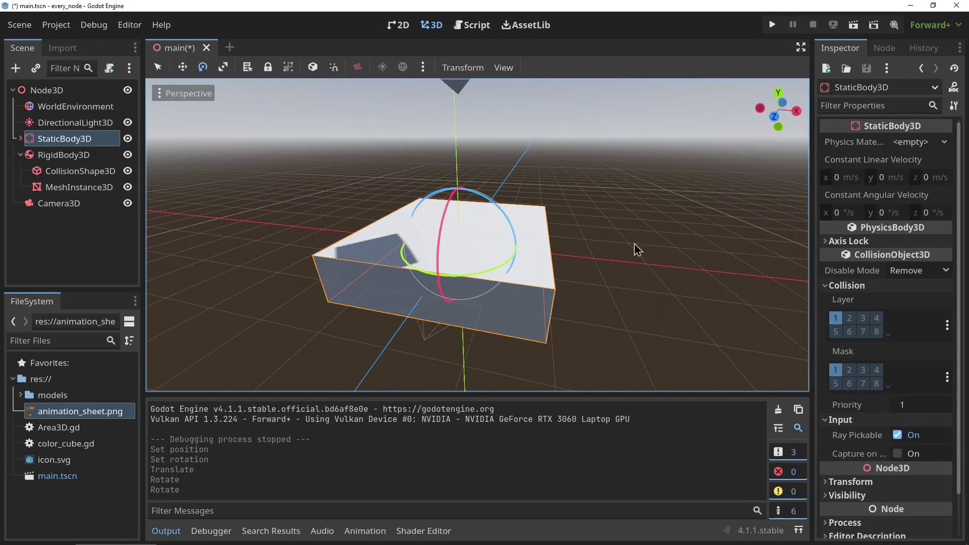
{"action": "left_click", "coordinate": [854, 28]}
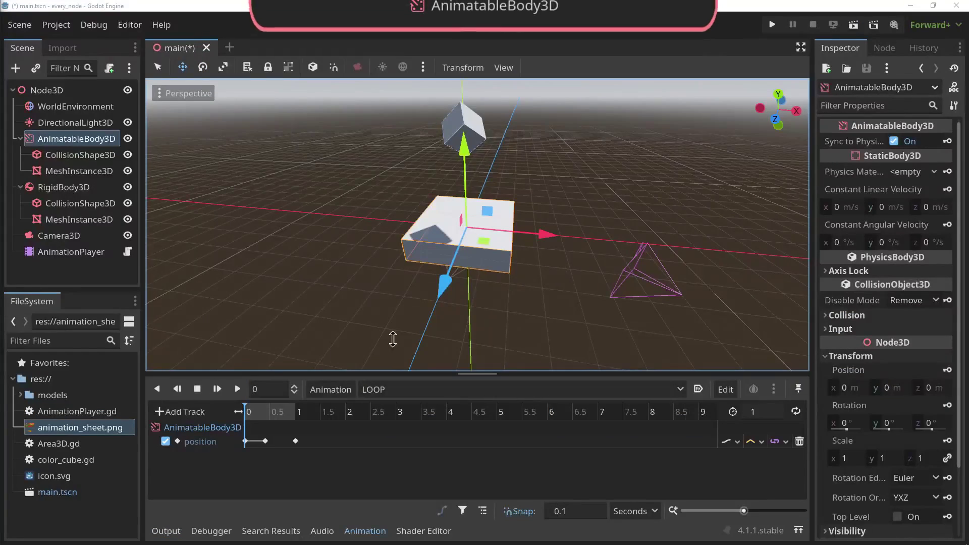
Inspect the AnimatableBody3D platform, run the current scene to watch it carry the cube, and close the game window
{"action": "middle_click_drag", "start_coordinate": [393, 335], "coordinate": [404, 310]}
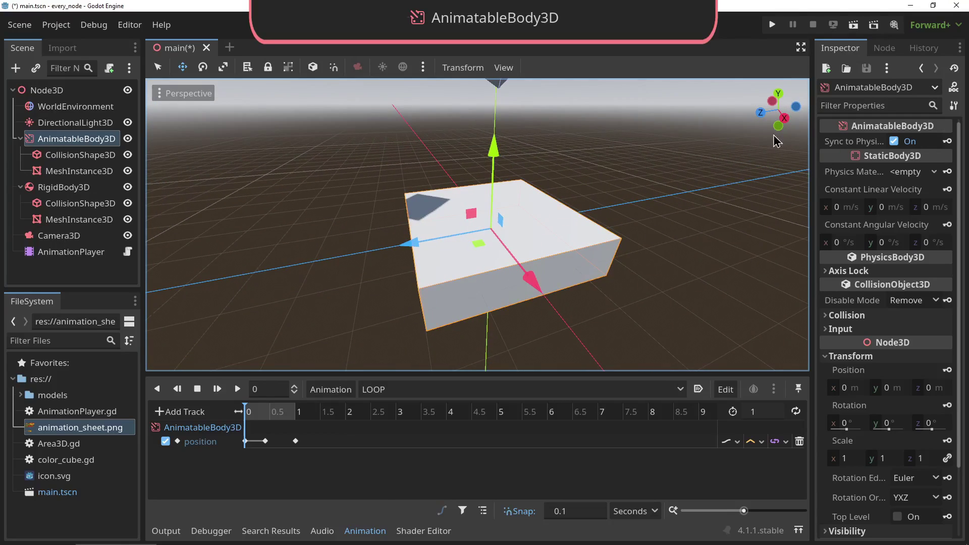
{"action": "left_click", "coordinate": [853, 25]}
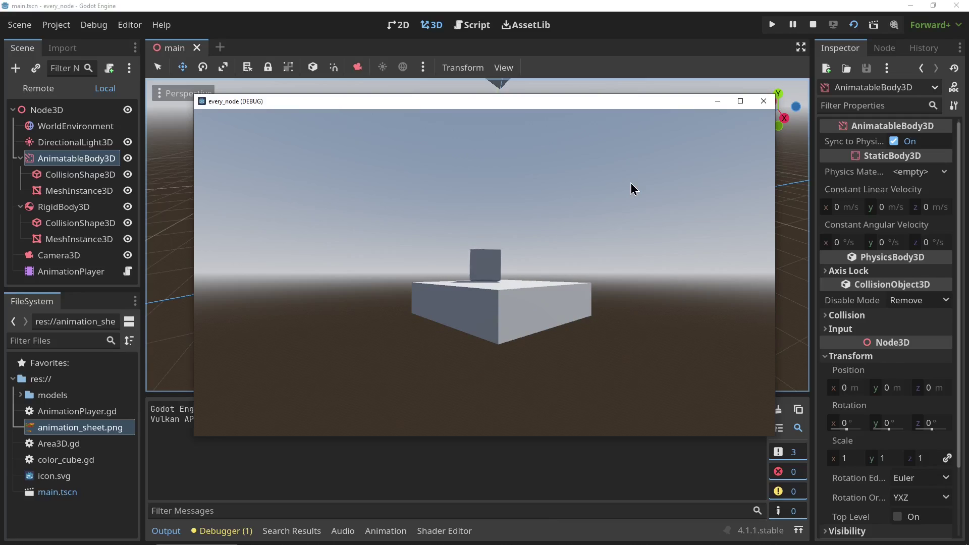
{"action": "left_click", "coordinate": [762, 101]}
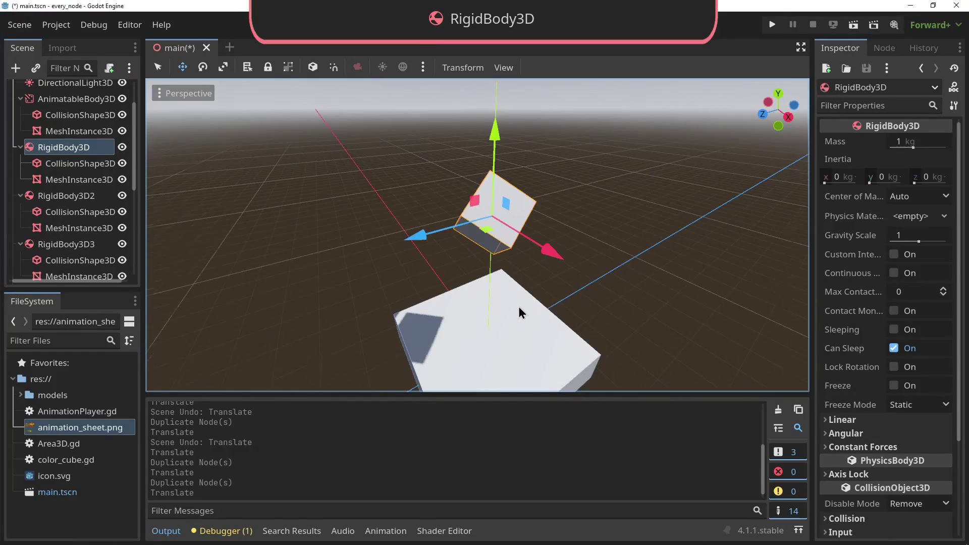
Inspect the RigidBody3D cube above the platform, run the scene to watch the rigid bodies fall, and close the game window
{"action": "middle_click_drag", "start_coordinate": [518, 307], "coordinate": [238, 314]}
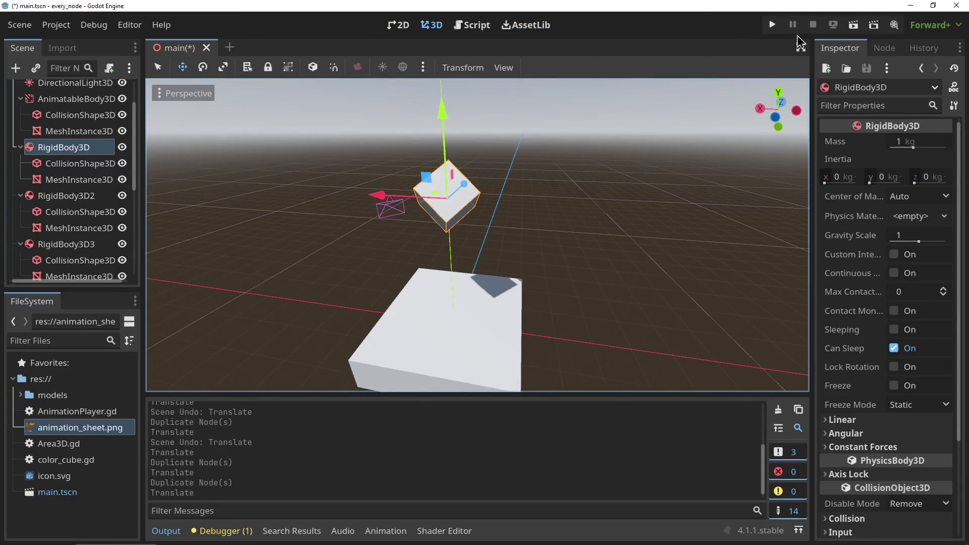
{"action": "left_click", "coordinate": [856, 26]}
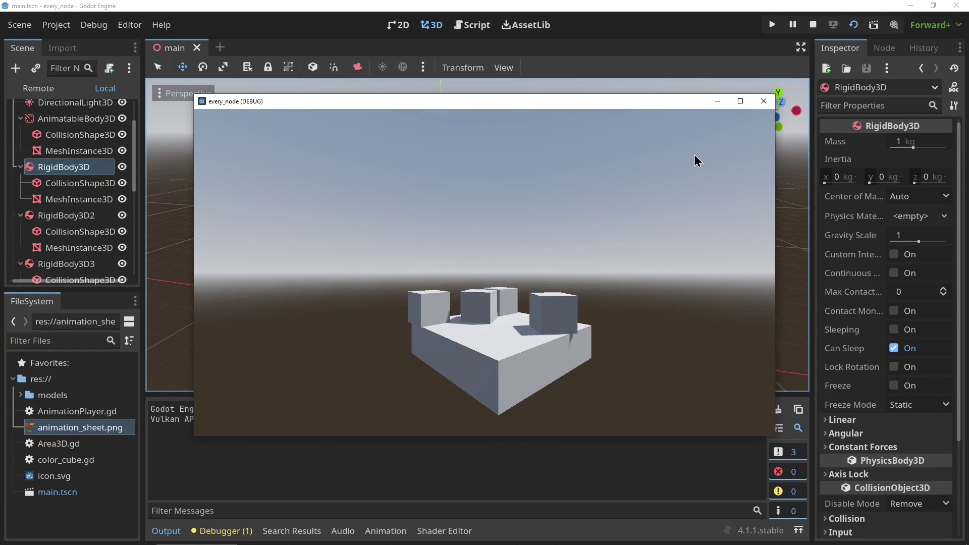
{"action": "left_click", "coordinate": [763, 101]}
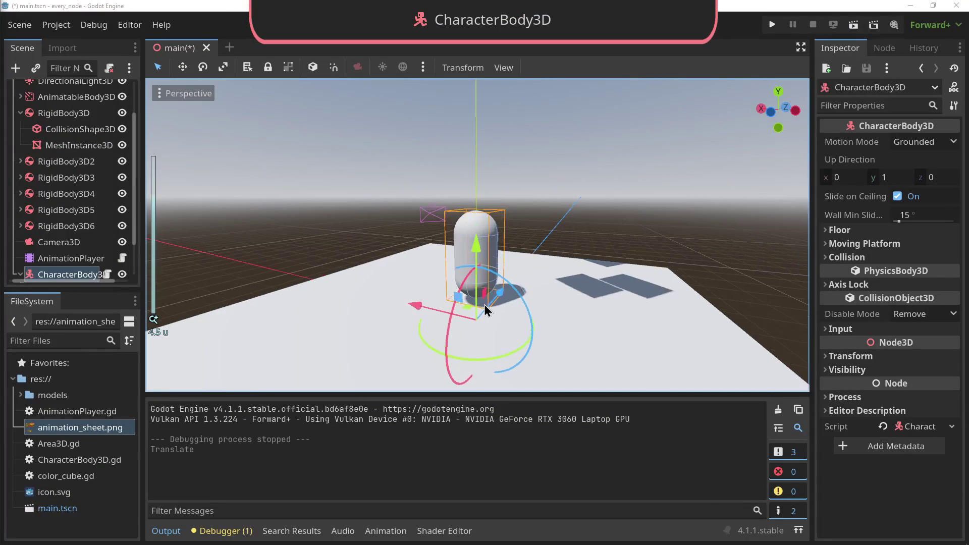
Inspect the CharacterBody3D capsule, open its attached script and review the _physics_process movement code
{"action": "left_click_drag", "start_coordinate": [484, 304], "coordinate": [389, 283]}
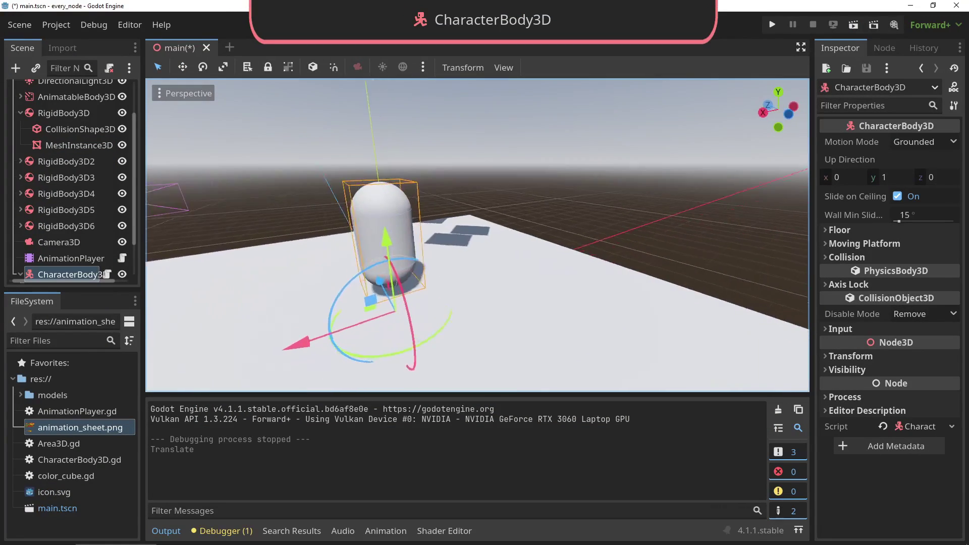
{"action": "left_click", "coordinate": [107, 274]}
{"action": "scroll", "coordinate": [803, 216], "scroll_direction": "down", "scroll_amount": 3}
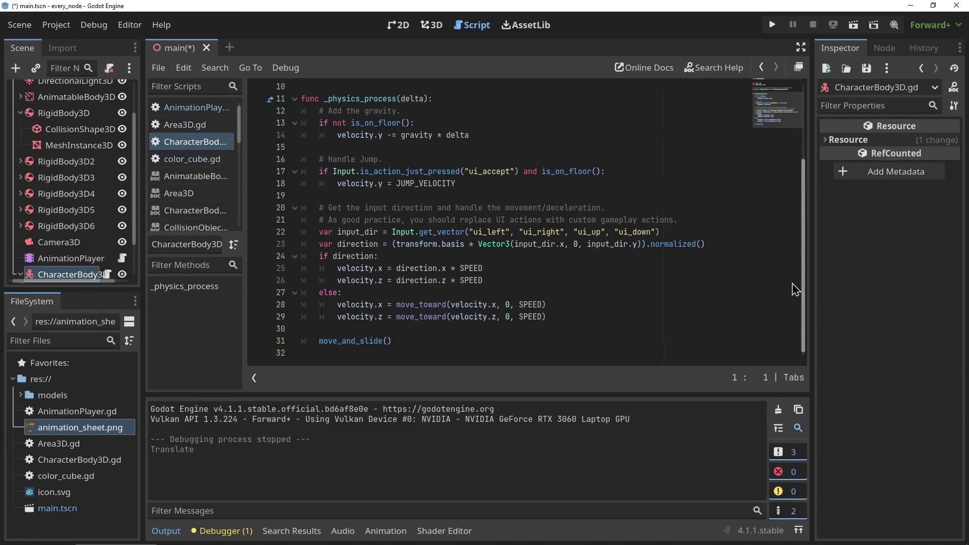
Run the current scene, test the CharacterBody3D by jumping and moving it right, and stop the game
{"action": "left_click", "coordinate": [853, 26]}
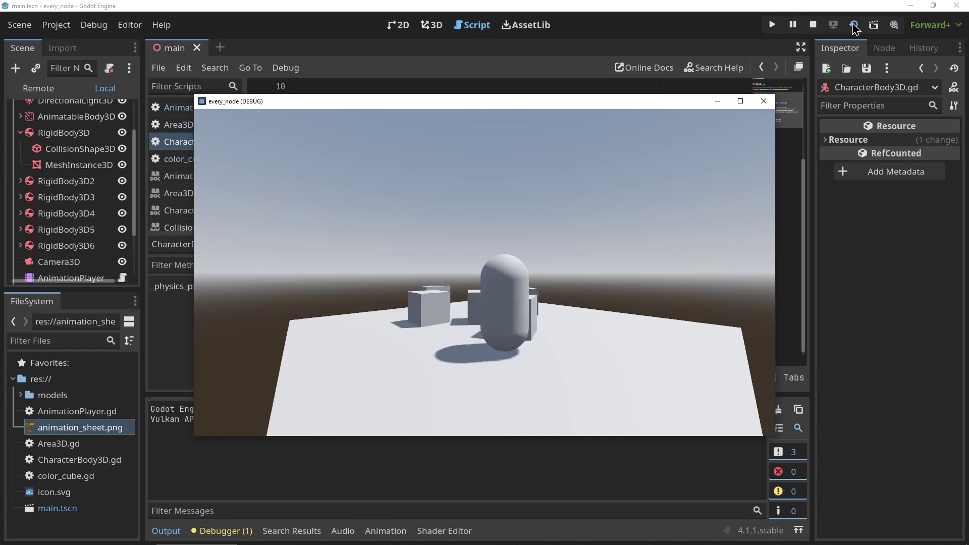
{"action": "key", "text": "space"}
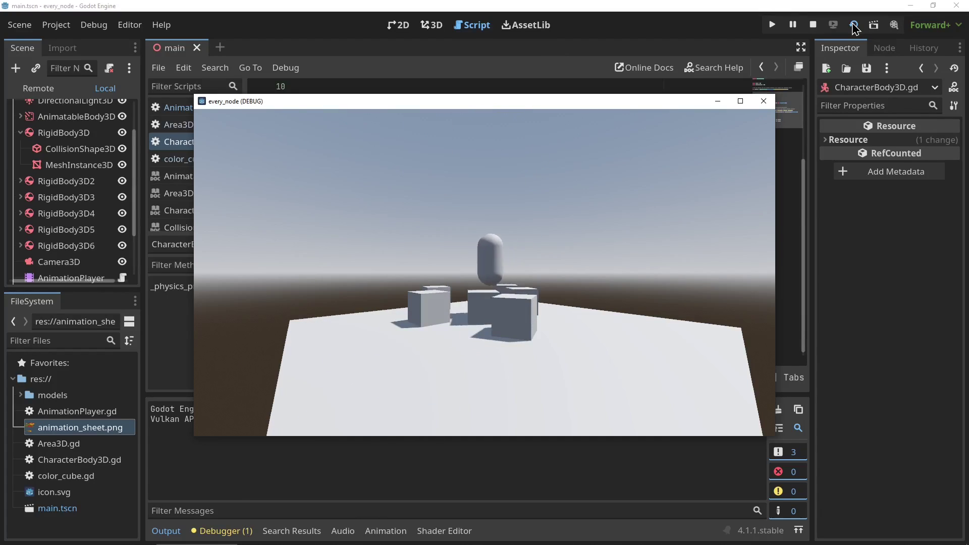
{"action": "key", "text": "Right"}
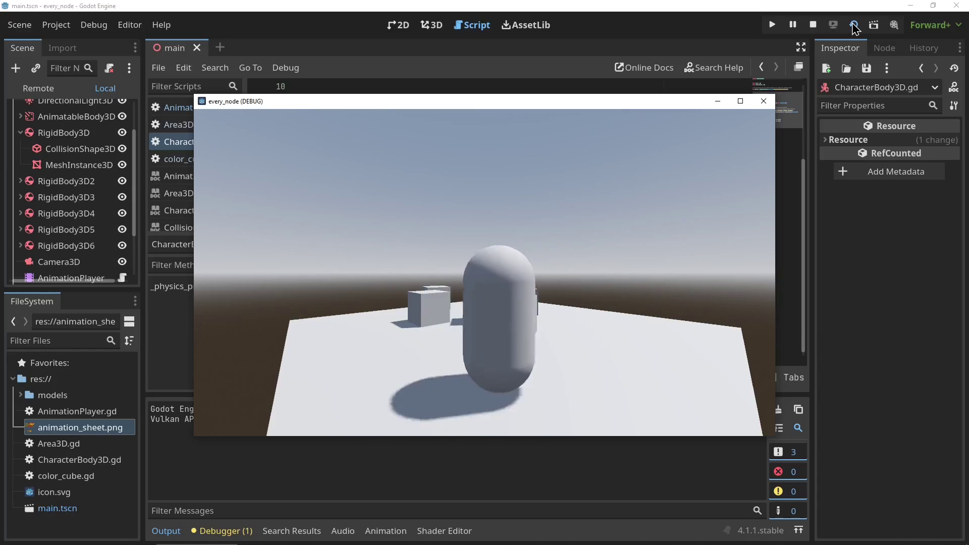
{"action": "left_click", "coordinate": [812, 24]}
Inspect the Area3D frame, run the scene to watch the cube pass through it, and close the game window
{"action": "middle_click_drag", "start_coordinate": [342, 344], "coordinate": [806, 343]}
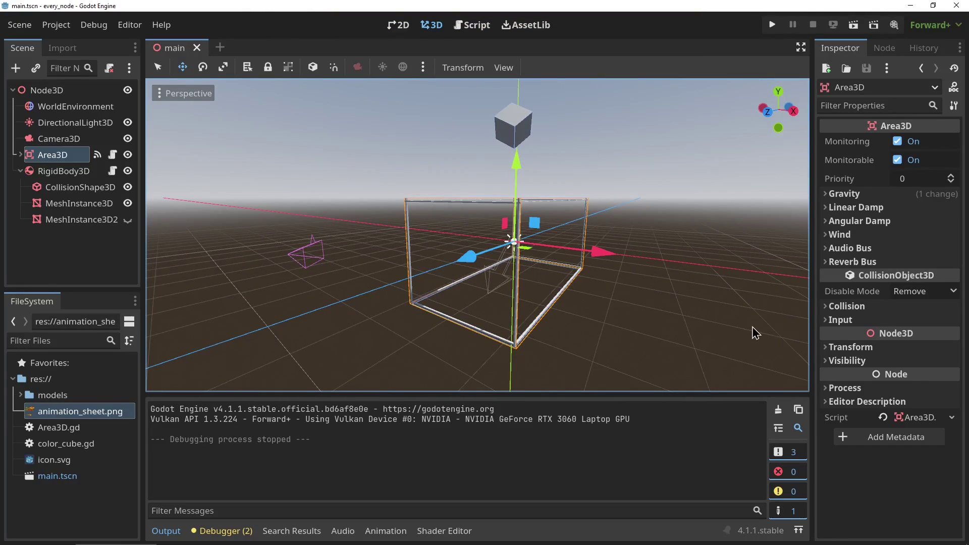
{"action": "left_click", "coordinate": [852, 25]}
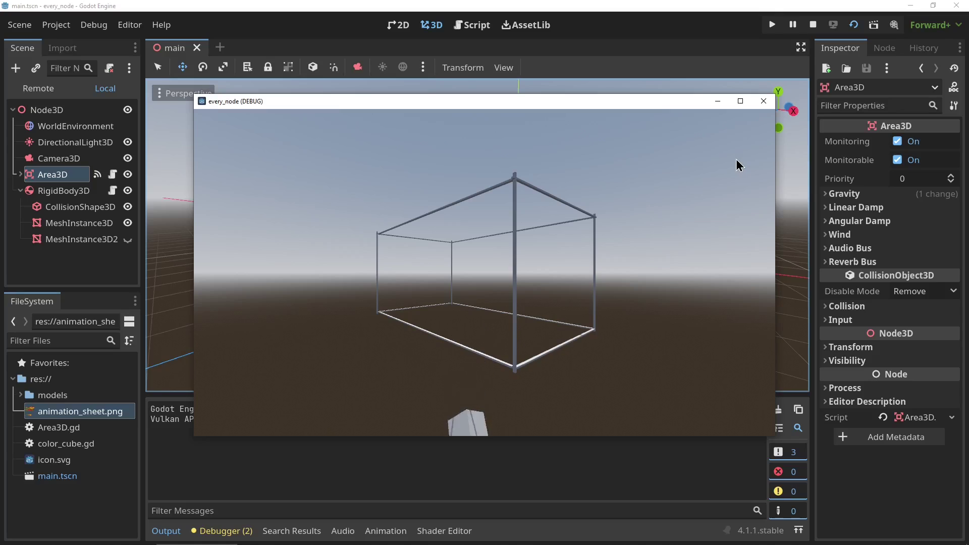
{"action": "left_click", "coordinate": [762, 101]}
Run the current scene again to test several rigid cubes inside the wireframe box
{"action": "key", "text": "F6"}
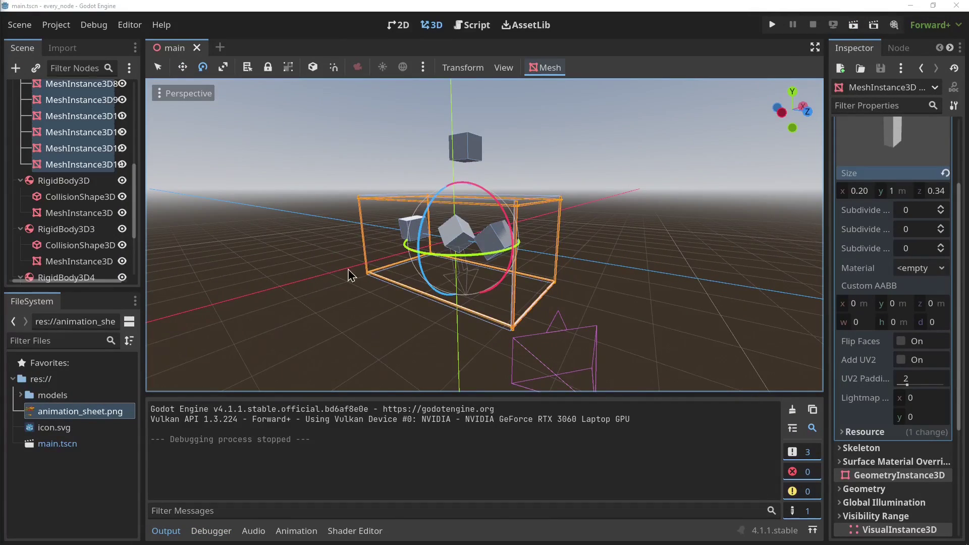
{"action": "left_click", "coordinate": [855, 28]}
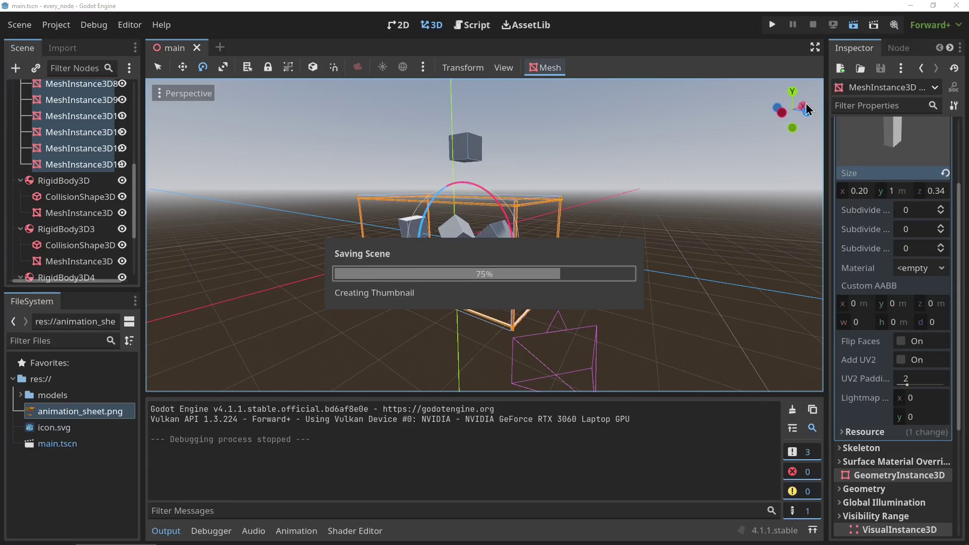